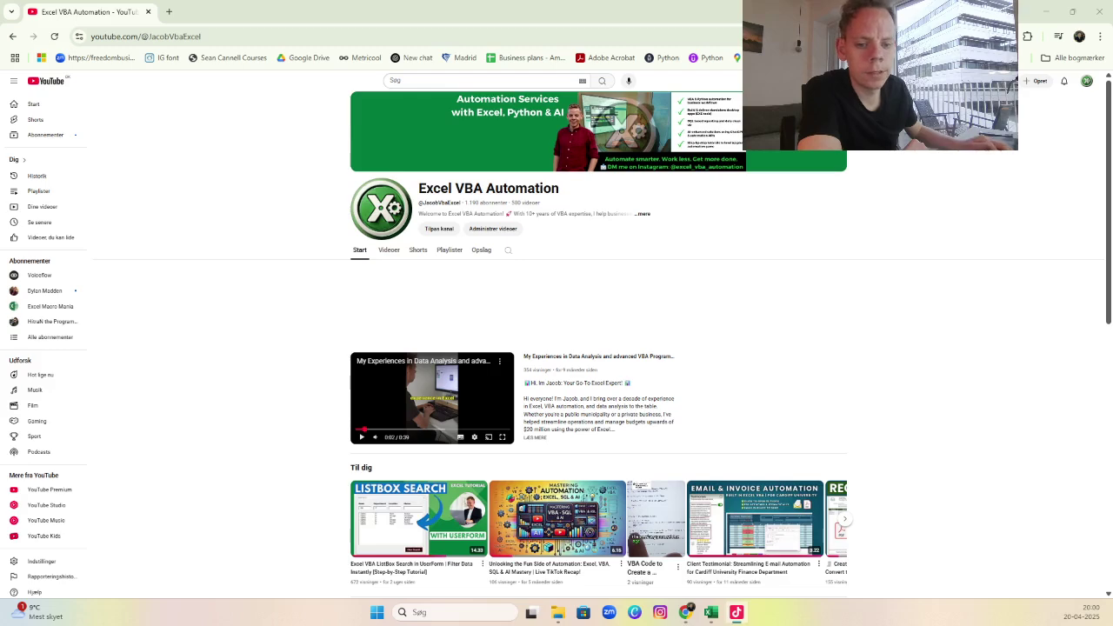
key("alt+Tab")
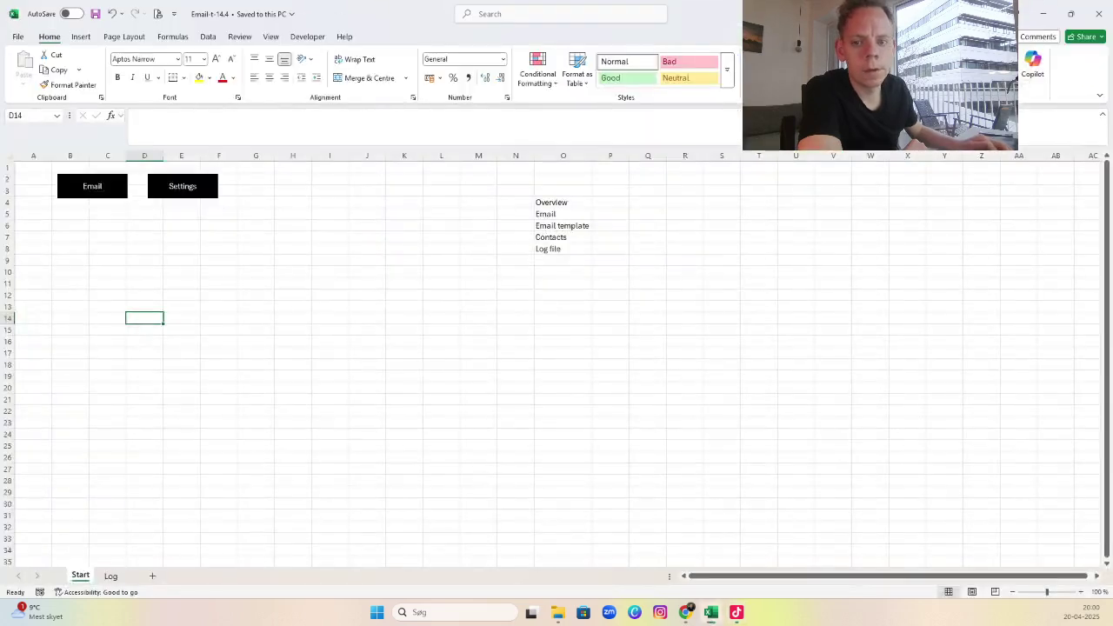
key("Right")
key("Right")
key("Up")
key("Up")
key("Up")
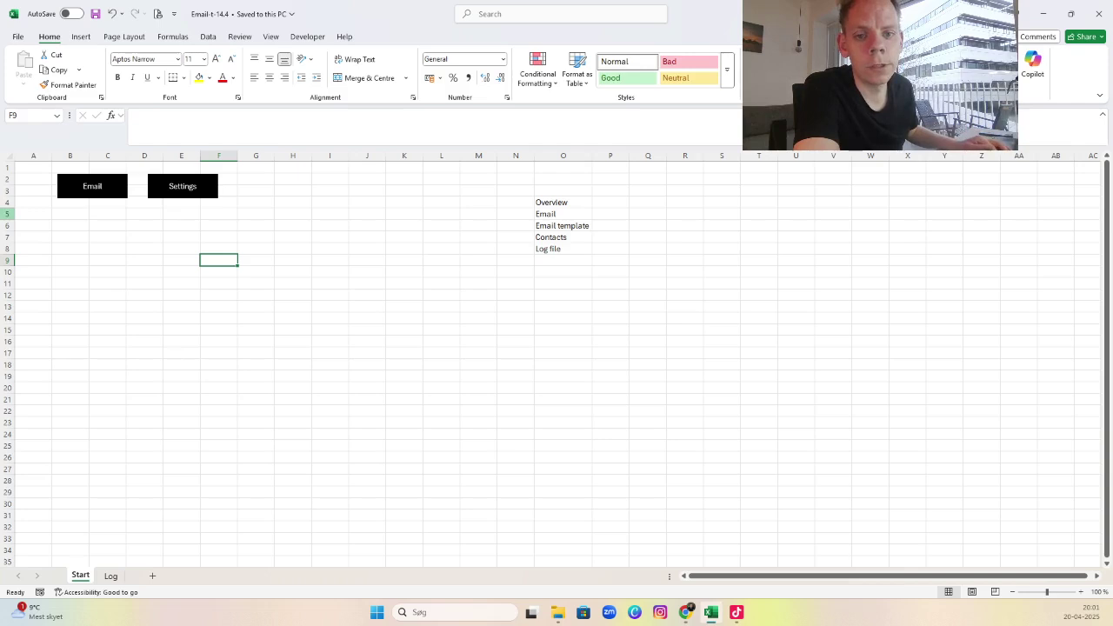
left_click_drag(879, 76, 555, 77)
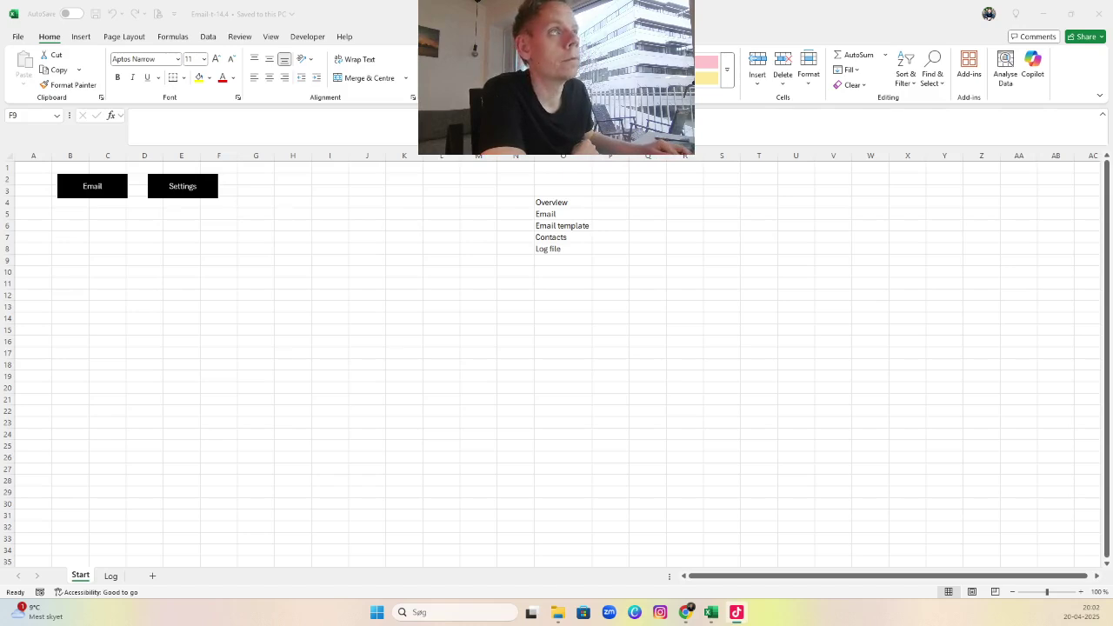
- Fill the Email Automation Form from the Monthly Report template with recipients, subject, message and PDF
key("alt+Tab")
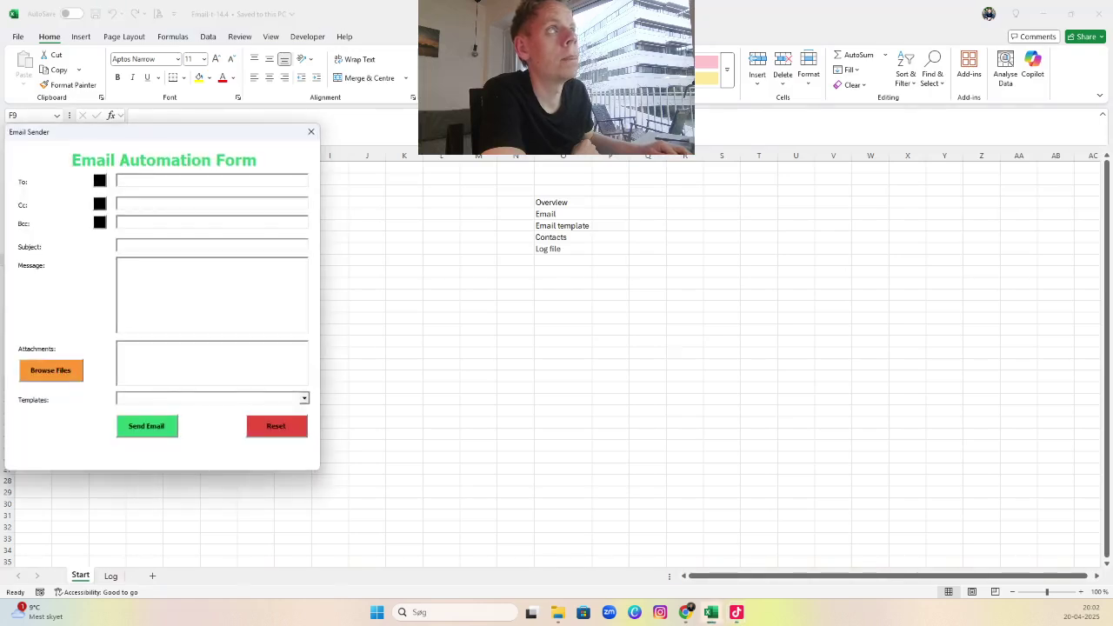
mouse_move(172, 135)
left_mouse_down()
mouse_move(395, 198)
mouse_move(349, 171)
mouse_move(358, 171)
left_mouse_up()
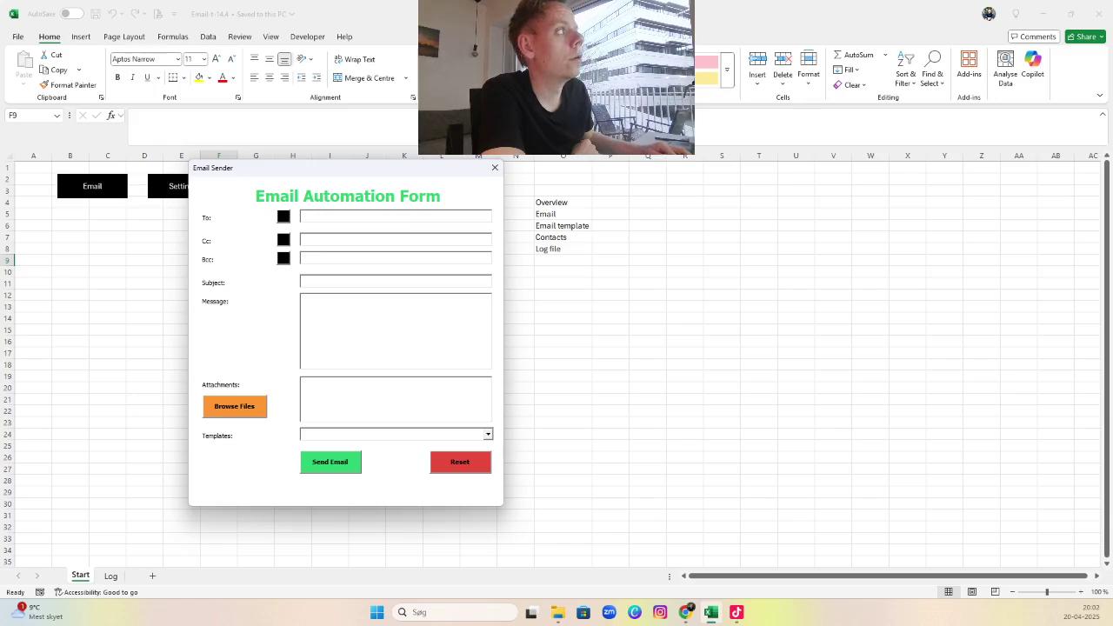
left_click(488, 434)
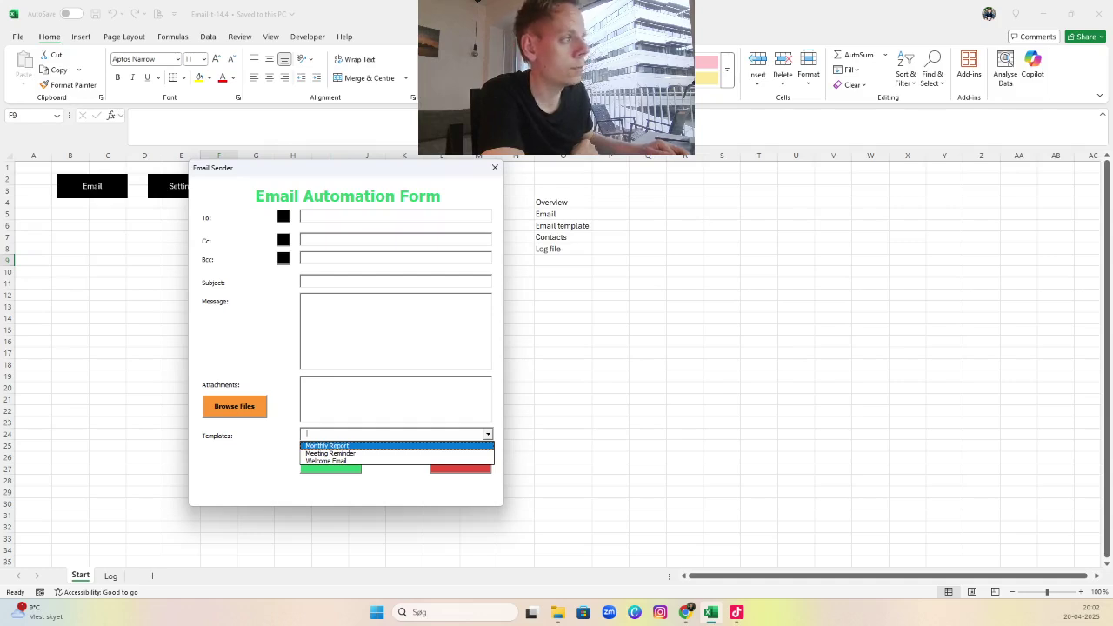
key("Return")
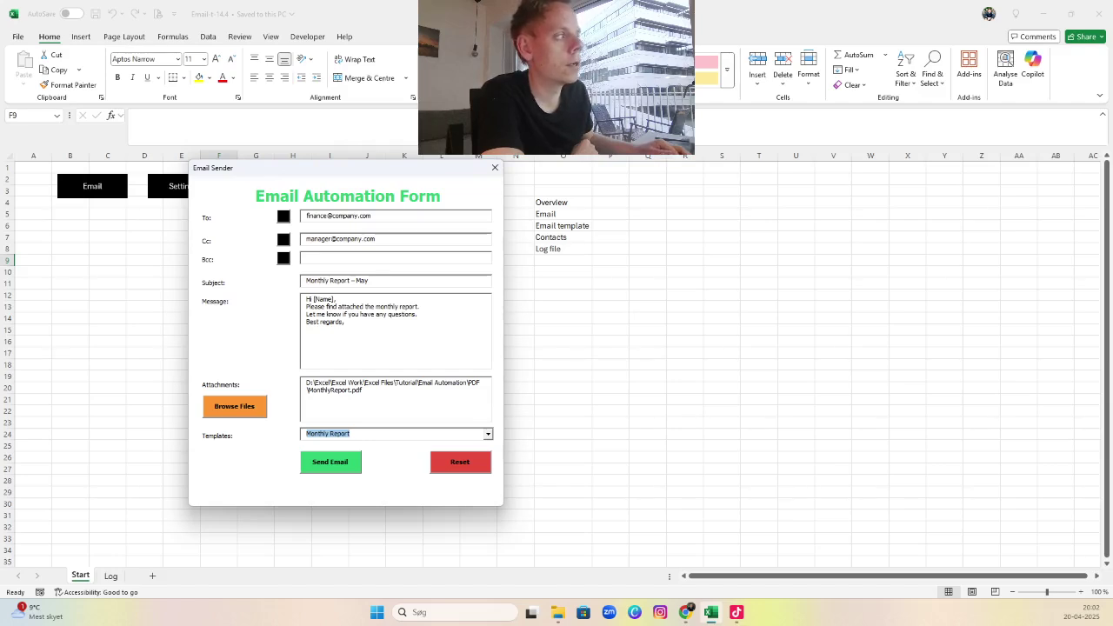
key("shift+Tab")
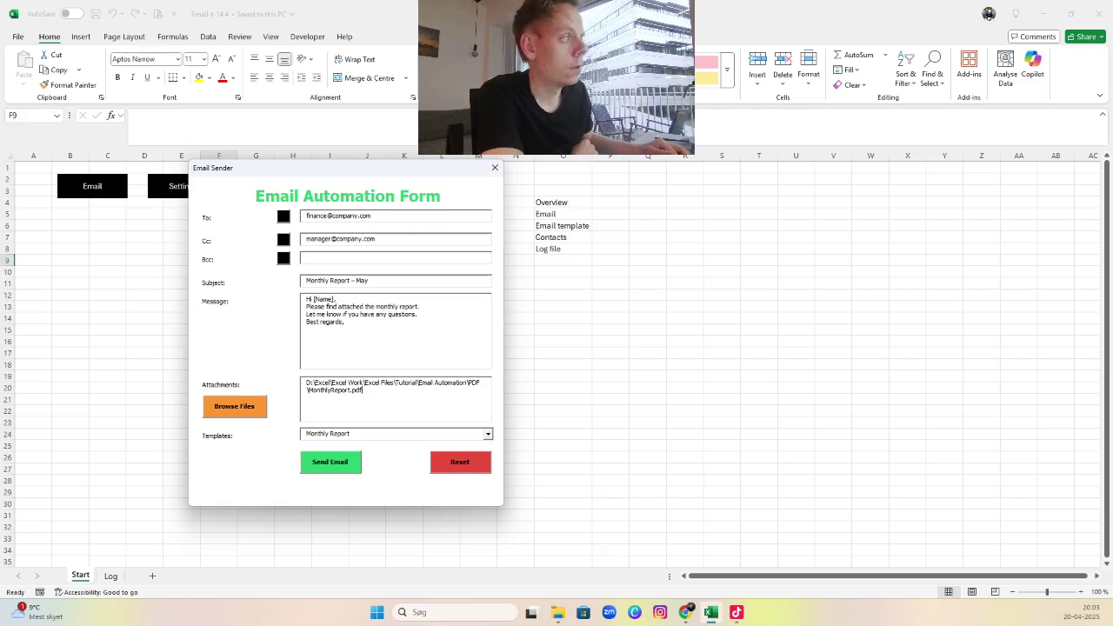
- Load the Meeting Reminder template and highlight its [Insert agenda] placeholder
key("Tab")
key("alt+Down")
key("Down")
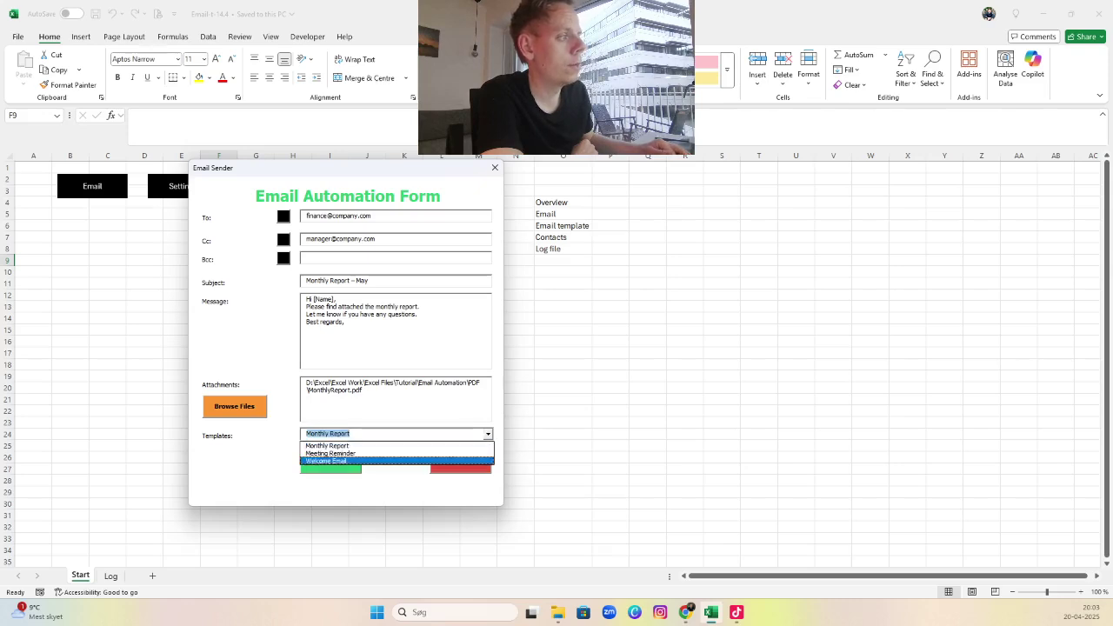
key("Return")
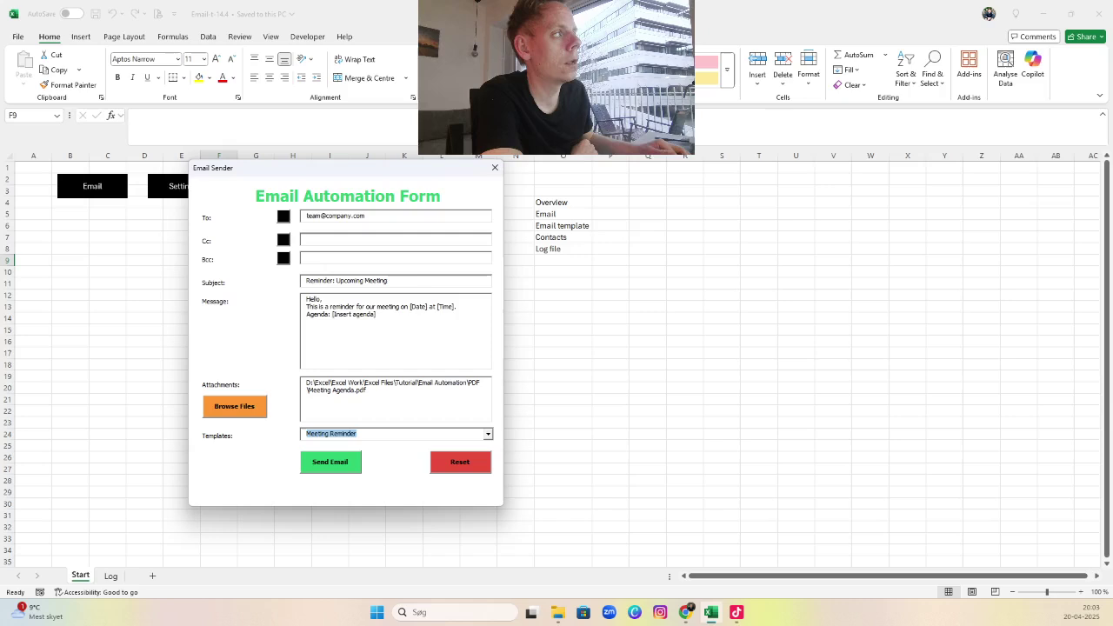
left_click_drag(376, 314, 330, 314)
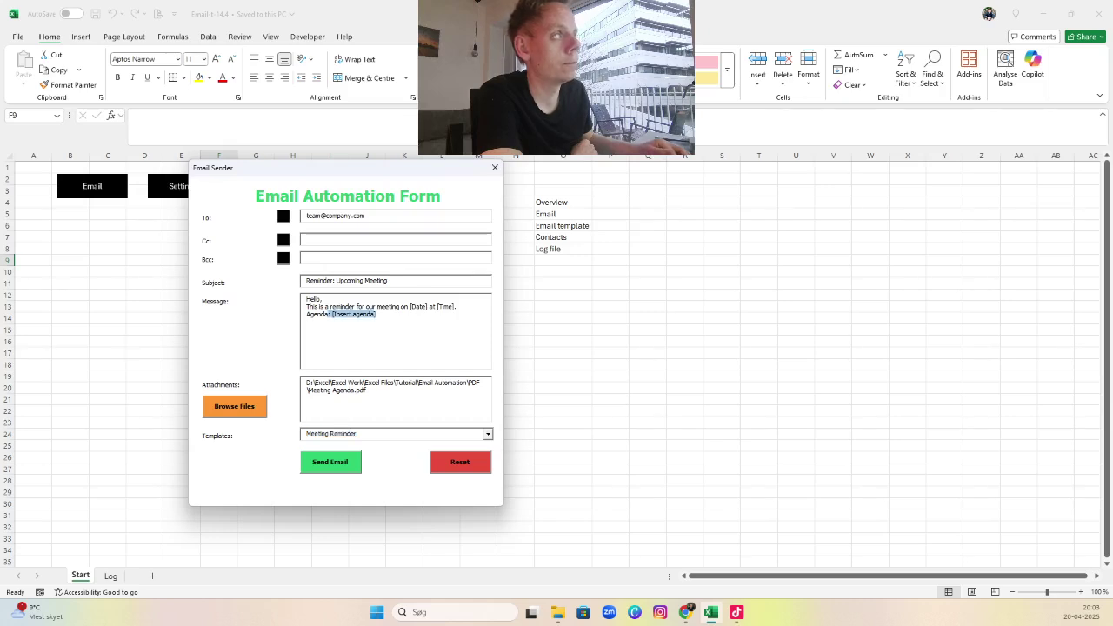
- Load the Welcome Email template, then reset the form so every field is empty
left_click(487, 434)
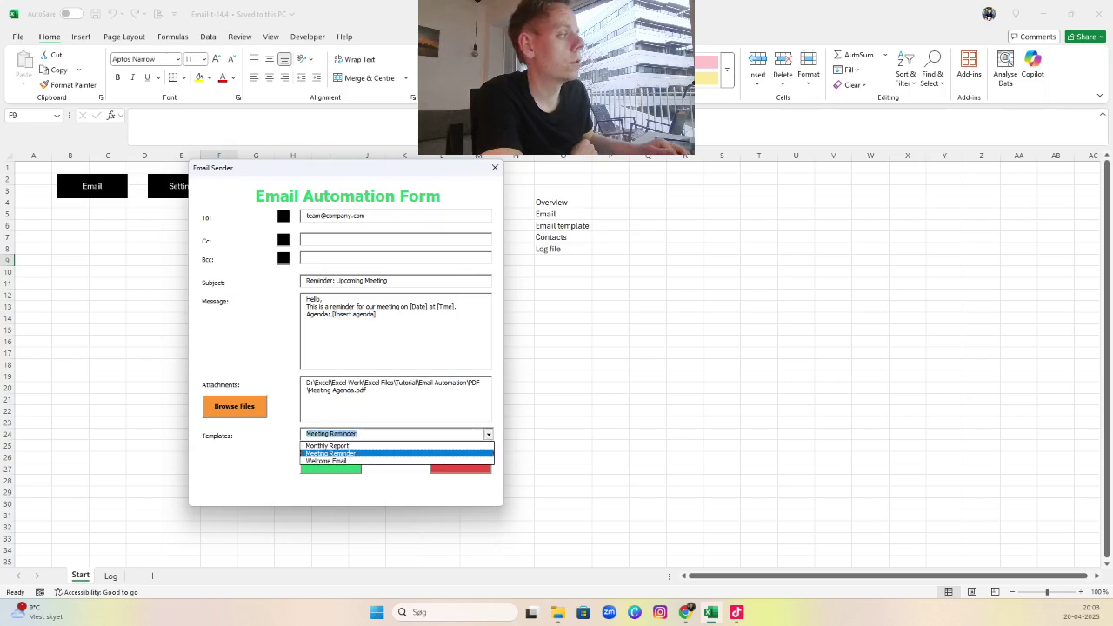
key("Down")
key("Return")
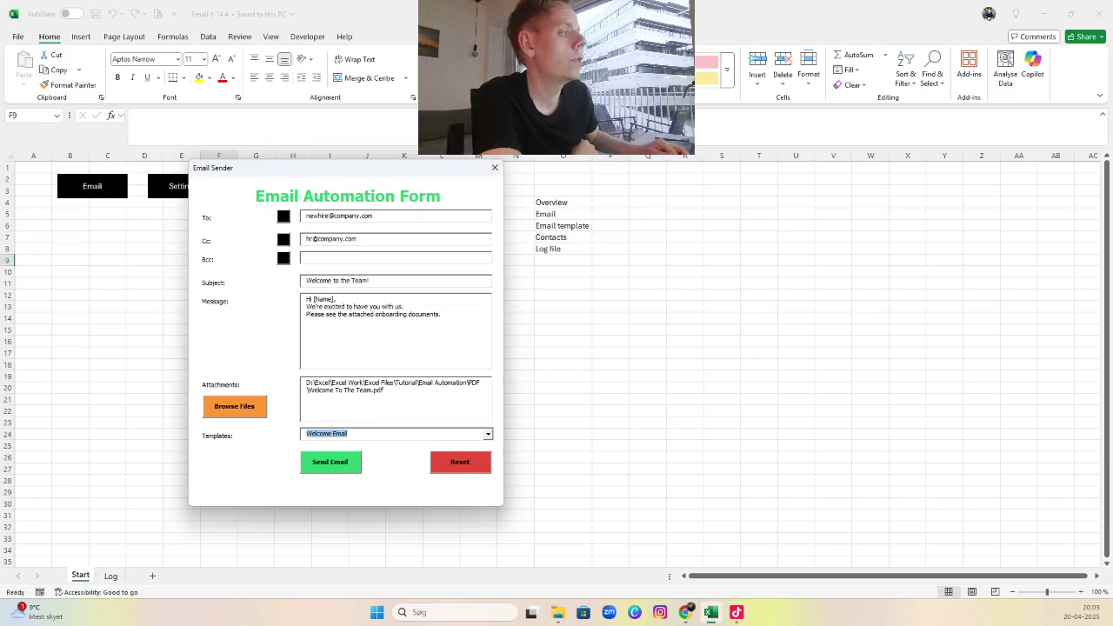
left_click(460, 461)
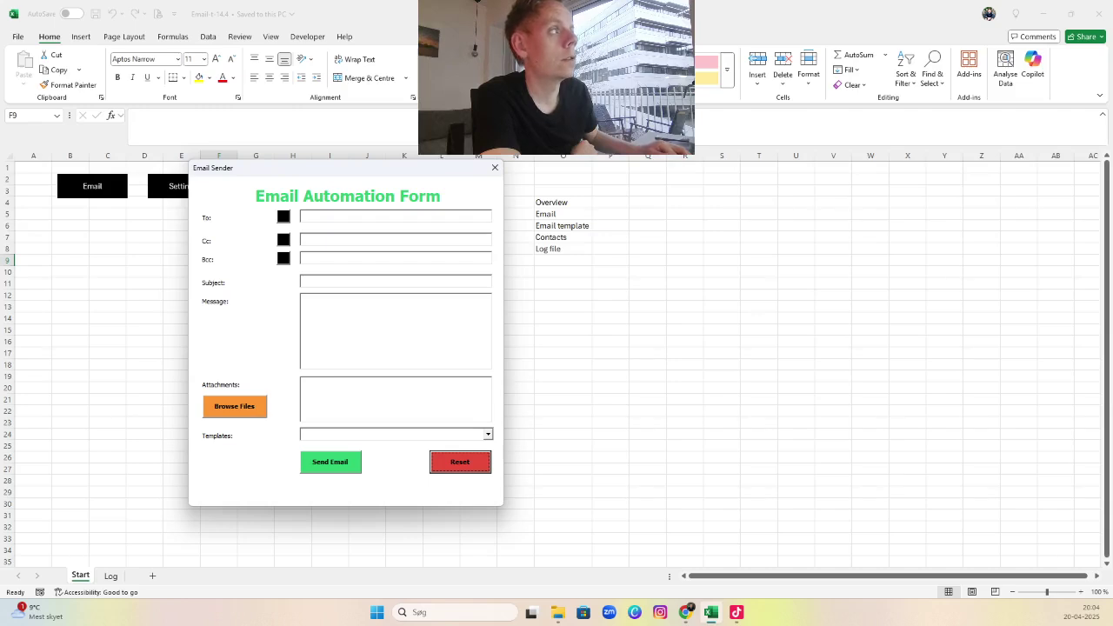
- In the To contacts picker, filter City by 'sea' and select the Seattle HR contact
key("Tab")
key("Return")
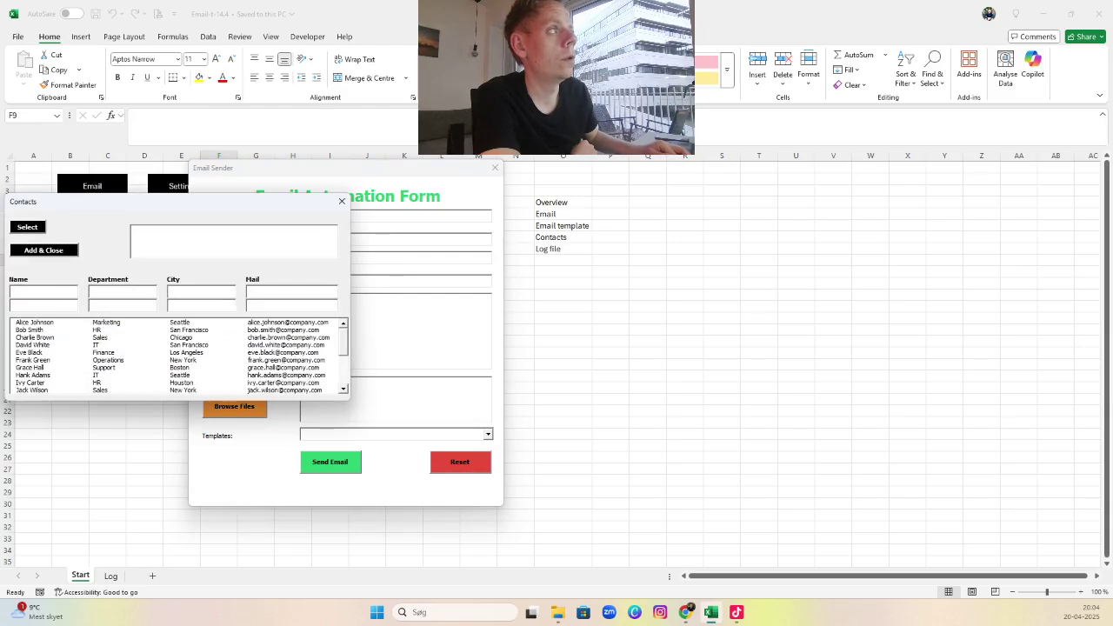
left_click_drag(275, 204, 334, 275)
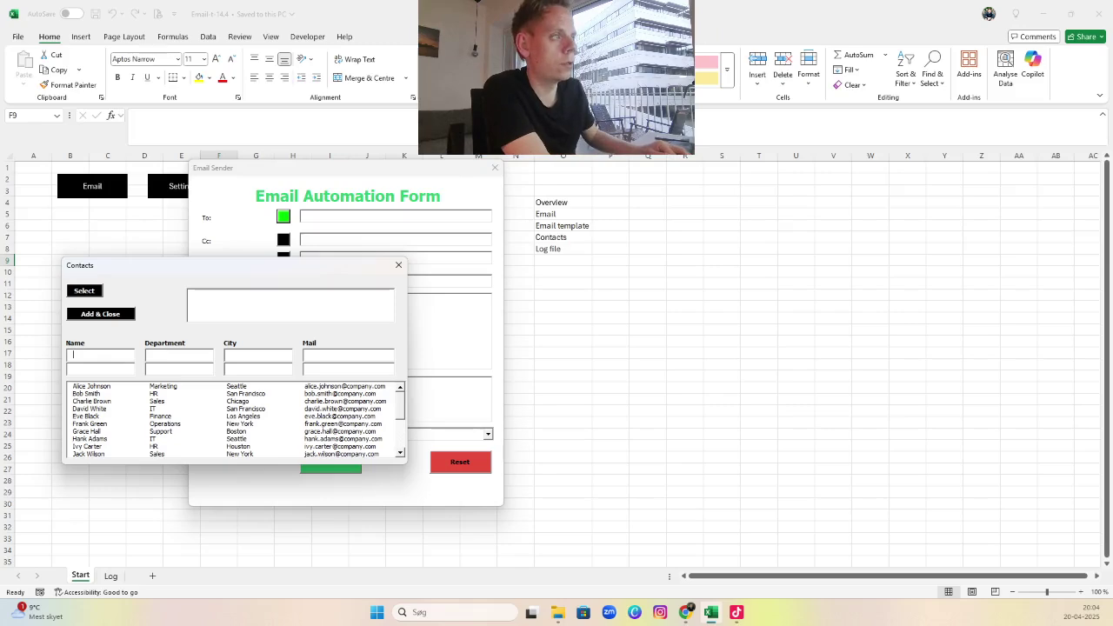
type("s")
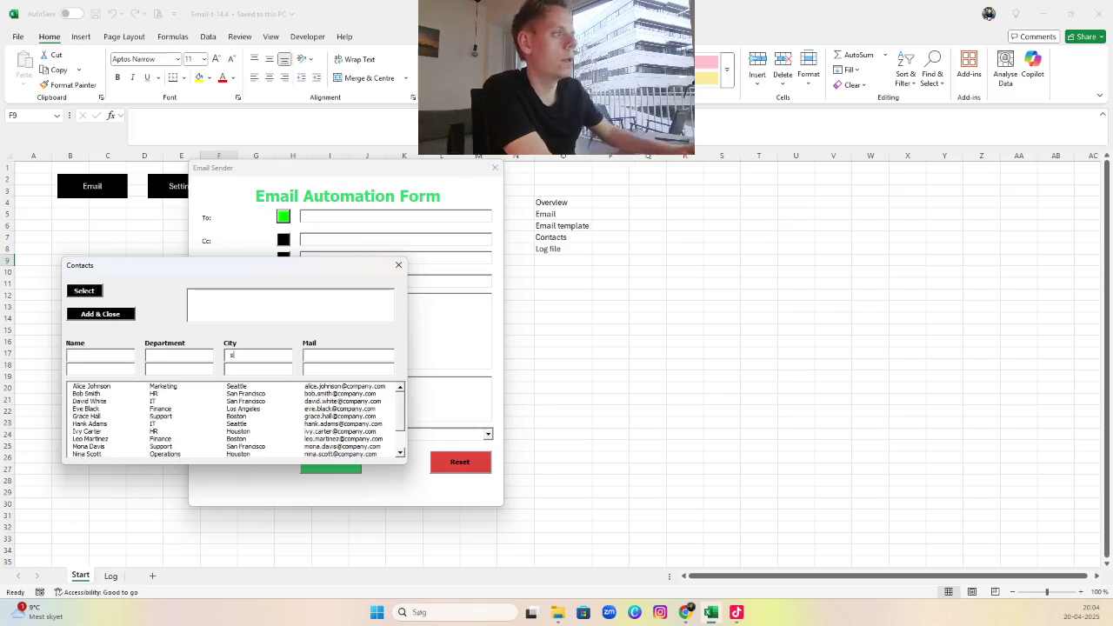
type("ea")
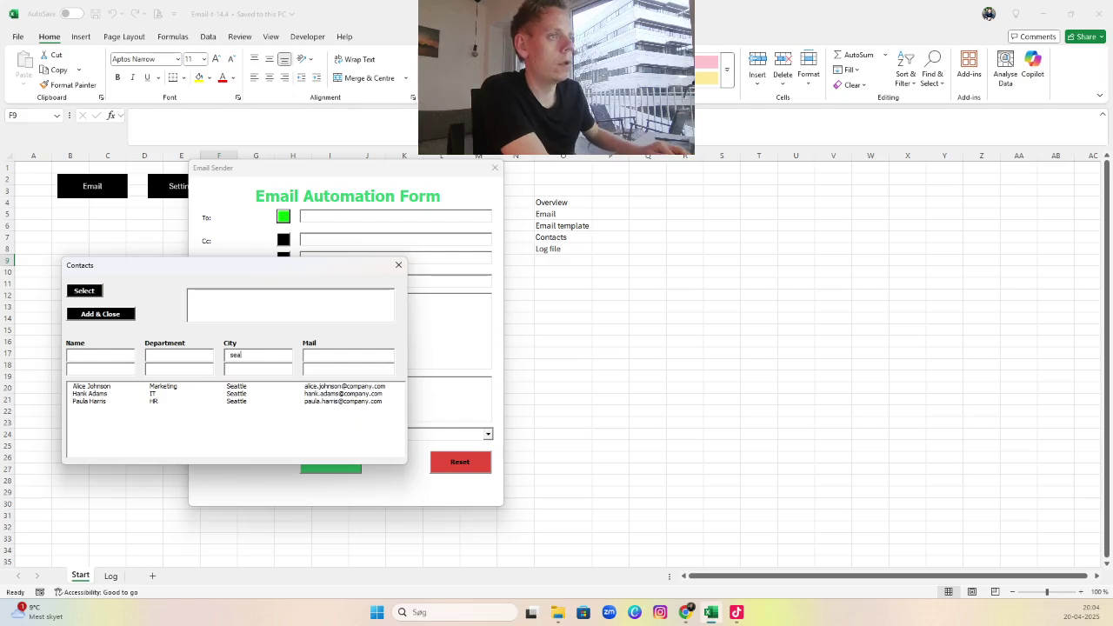
key("Down")
key("Down")
key("Down")
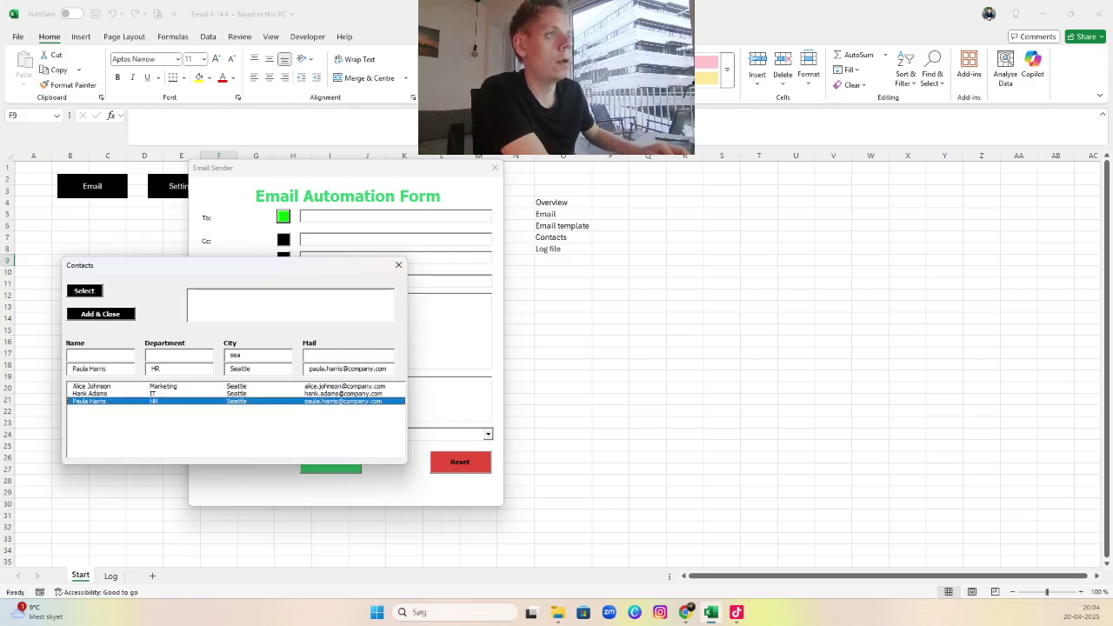
key("Return")
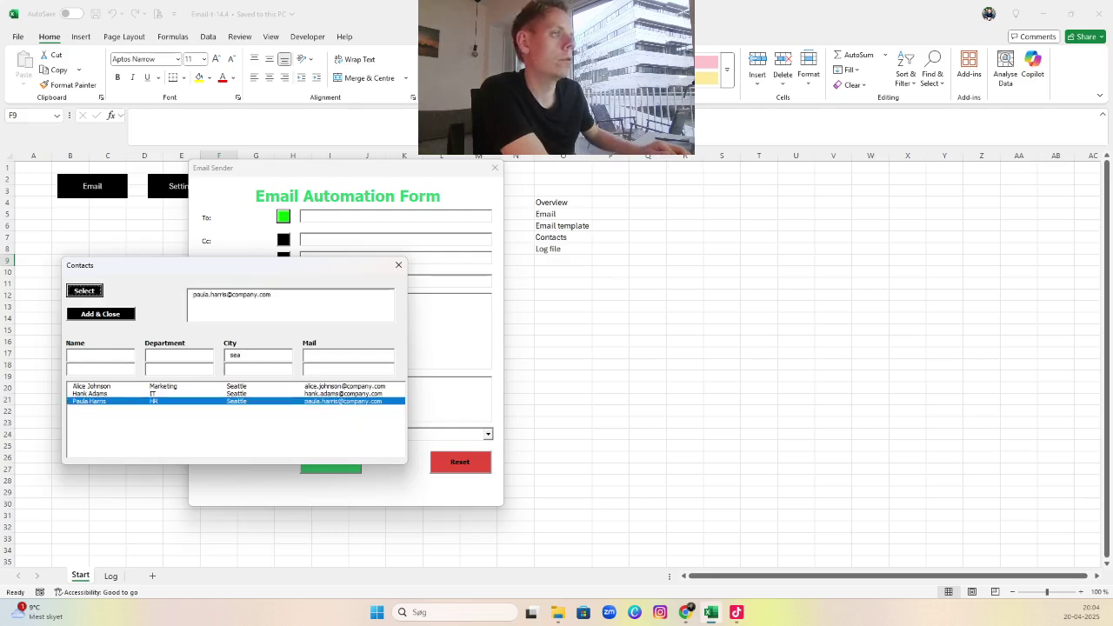
- Filter by 'sa', add the New York Sales contact, and put both addresses into To
key("BackSpace")
key("BackSpace")
key("BackSpace")
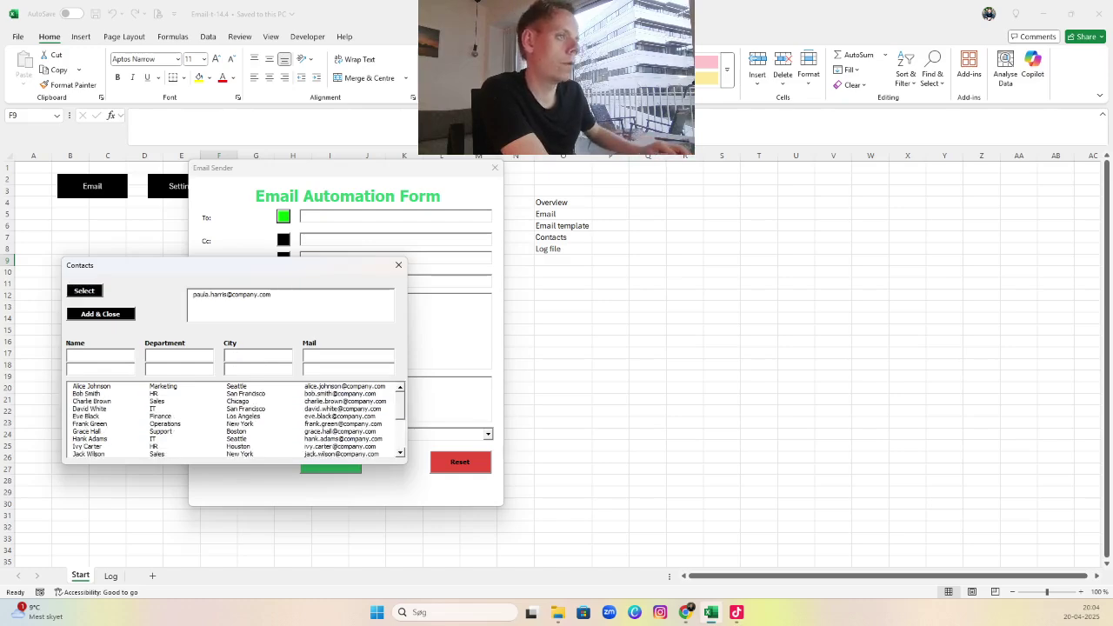
type("sa")
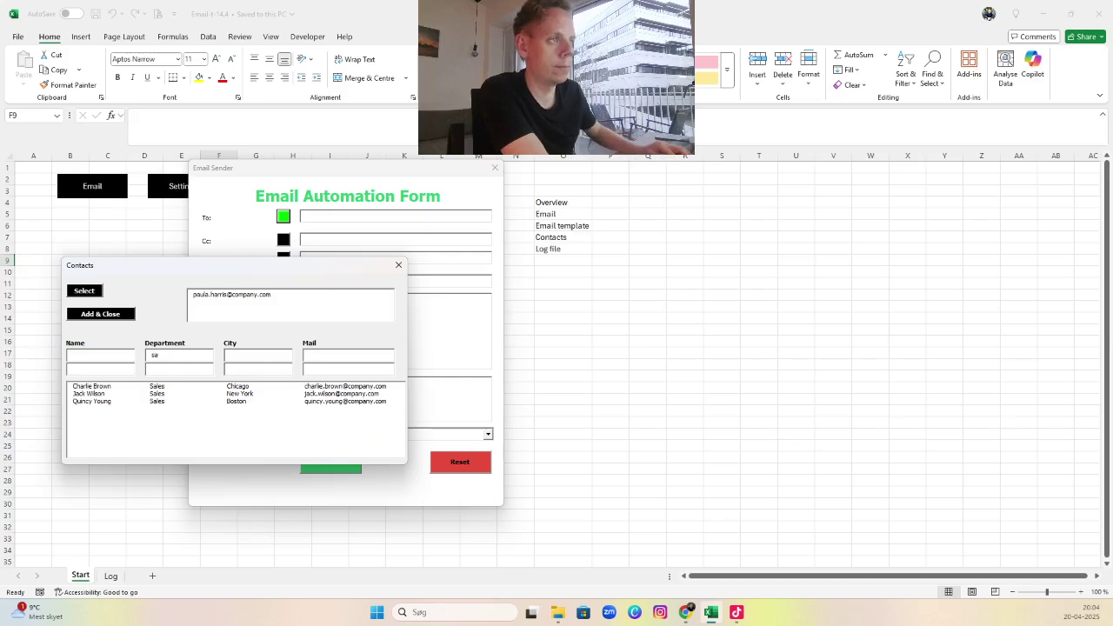
key("Down")
key("Down")
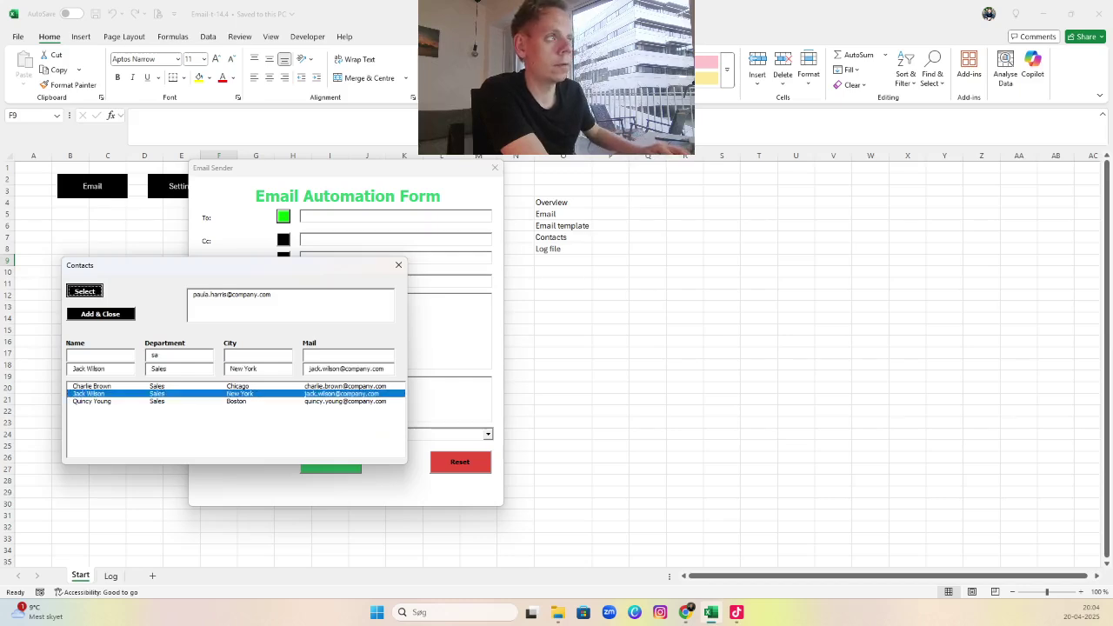
key("Return")
key("Tab")
key("Return")
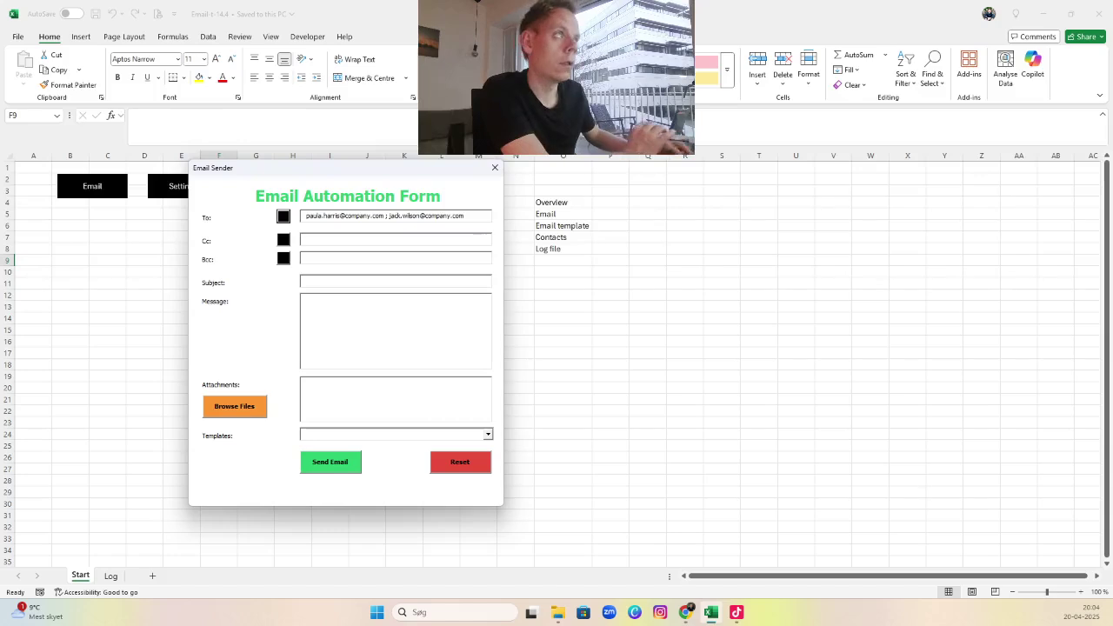
key("Tab")
key("Return")
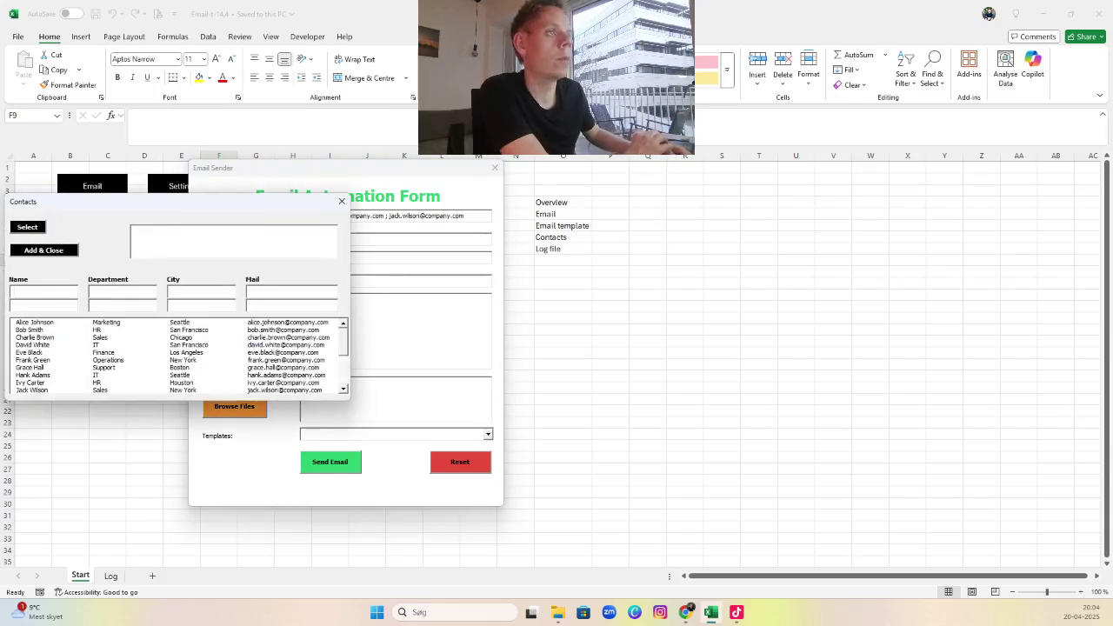
type("ma")
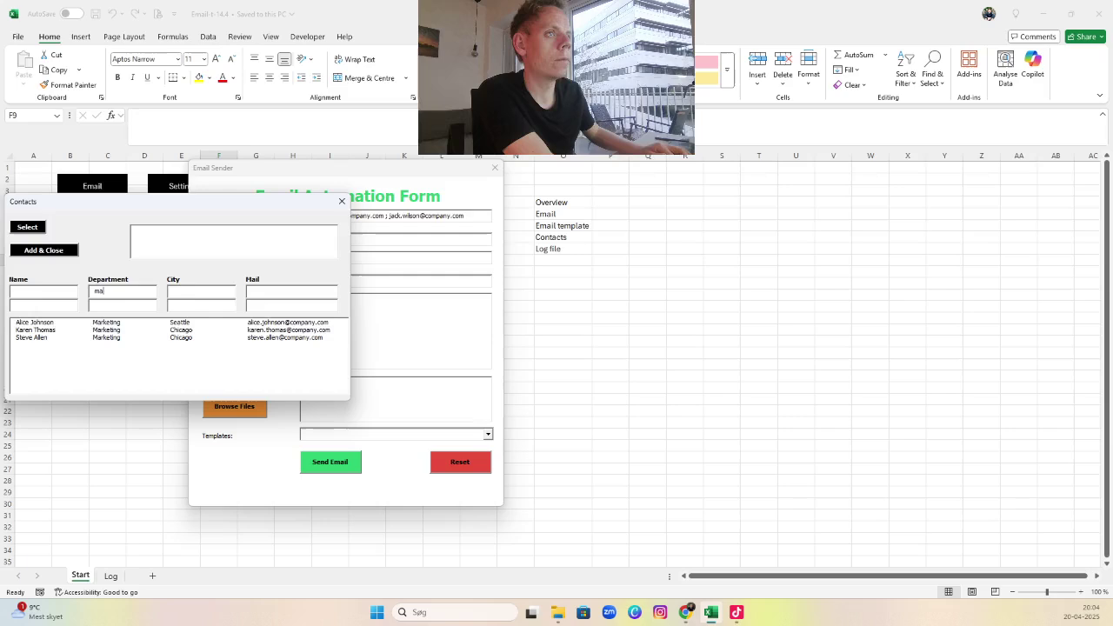
left_click(35, 329)
left_click(27, 227)
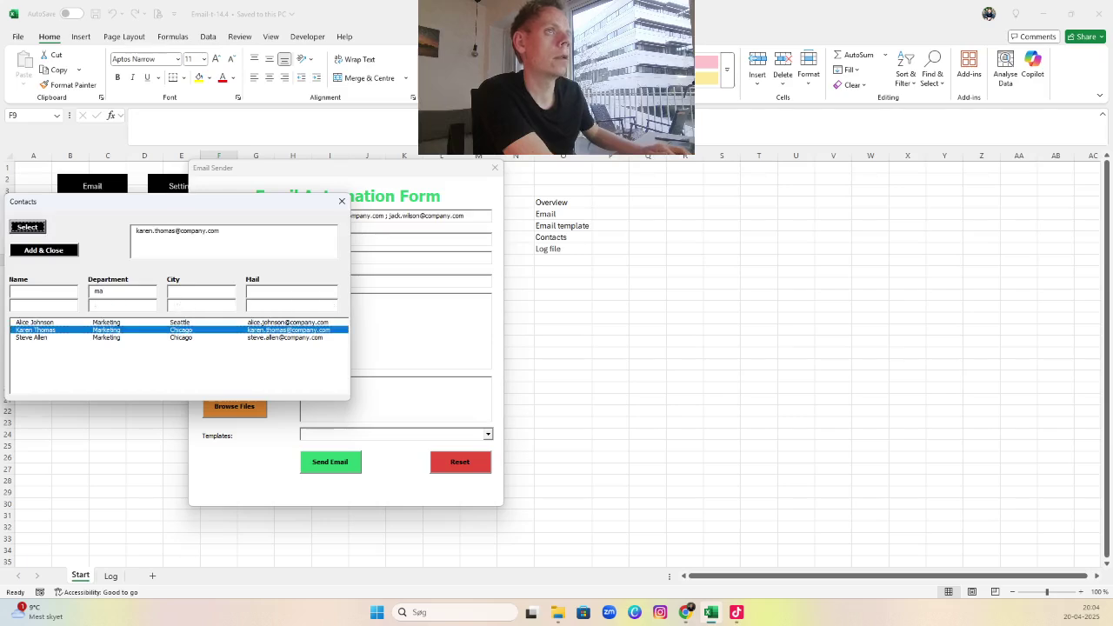
left_click(43, 249)
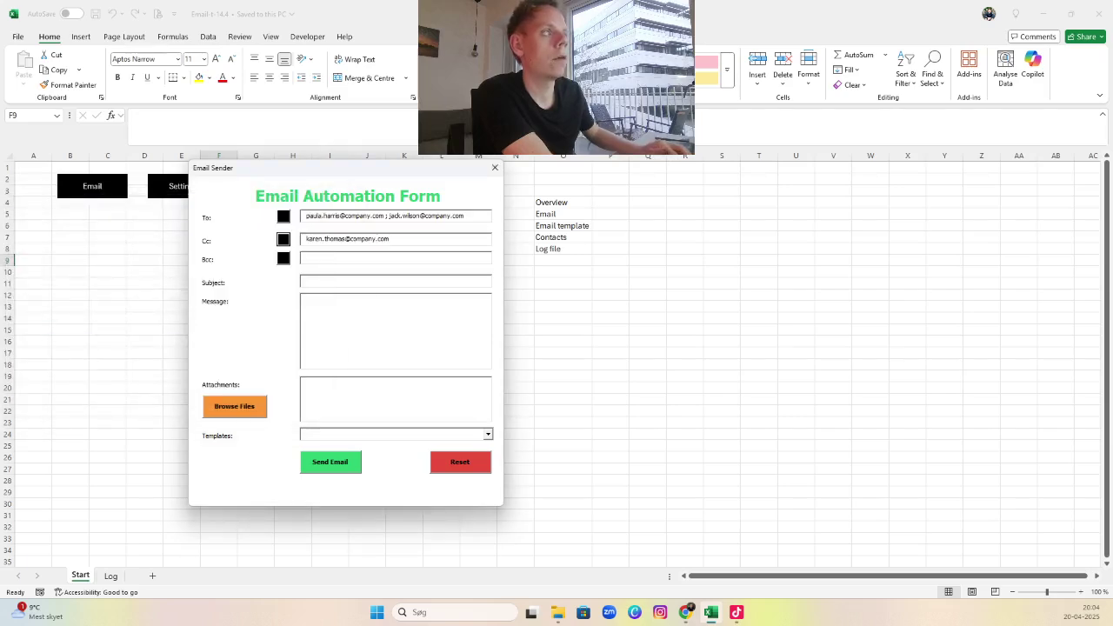
left_click(284, 258)
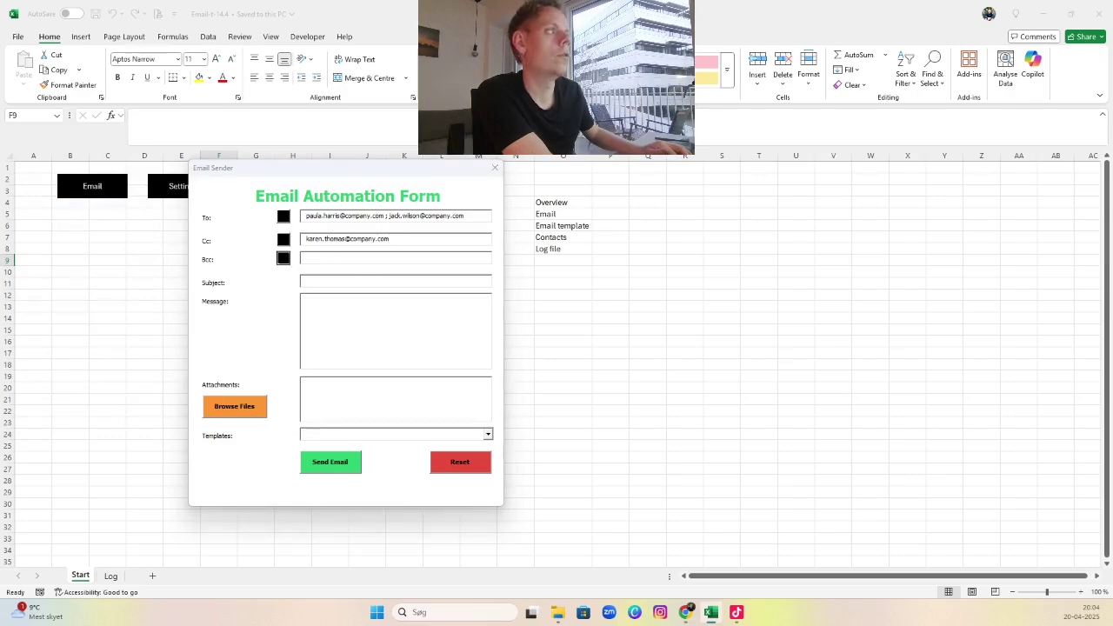
left_click(35, 367)
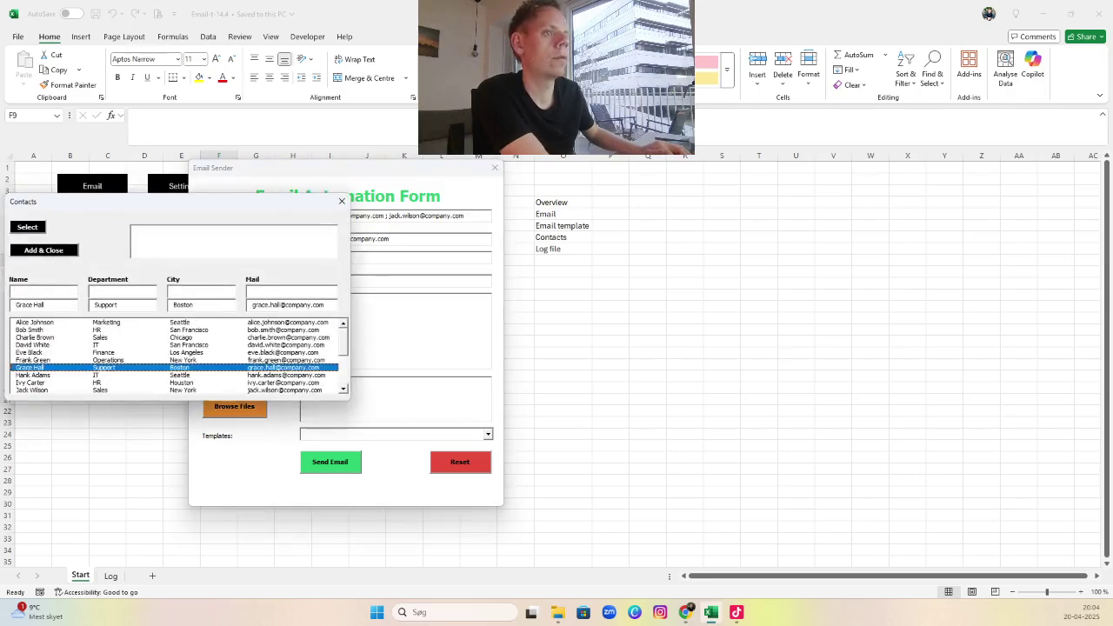
left_click(27, 227)
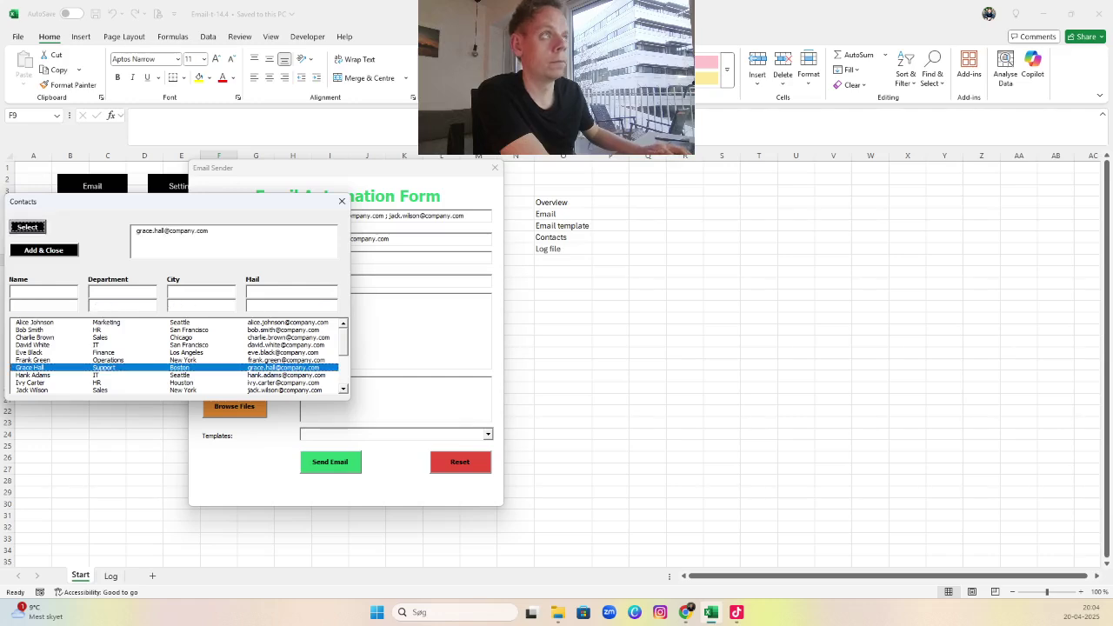
left_click(44, 249)
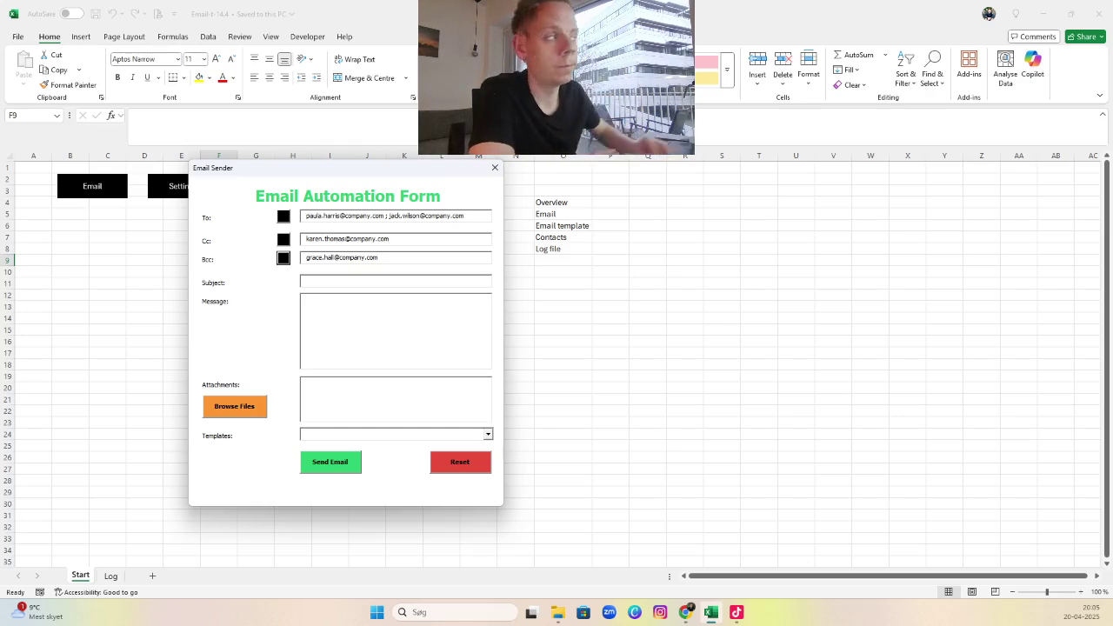
- Browse into the PDF folder and attach MonthlyReport.pdf to the email form
key("Tab")
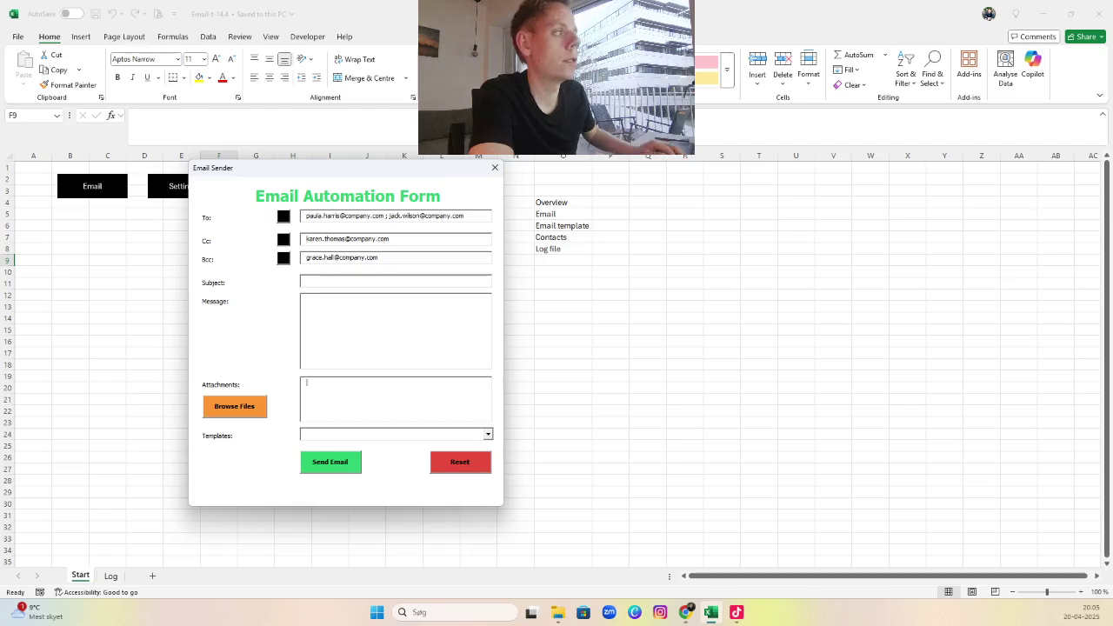
left_click(234, 406)
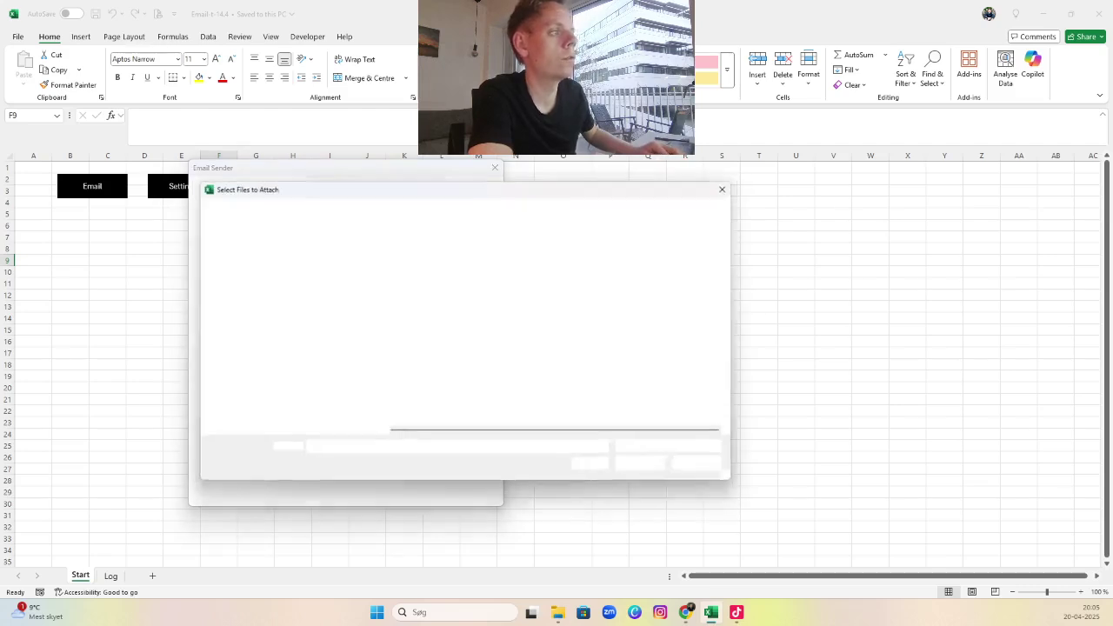
left_click_drag(440, 186, 348, 255)
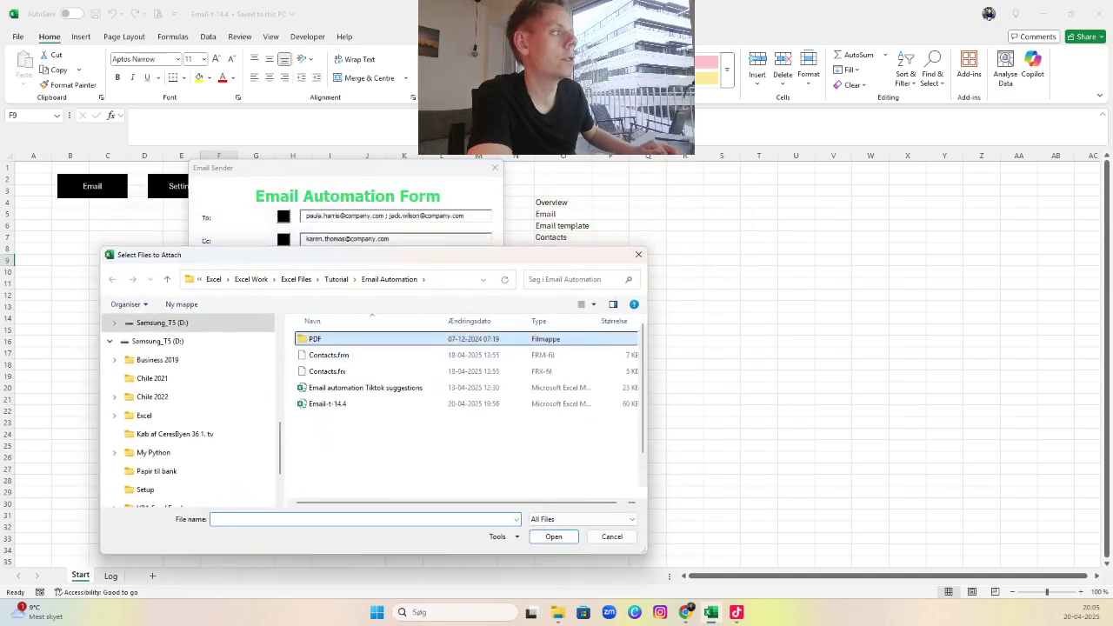
double_click(314, 338)
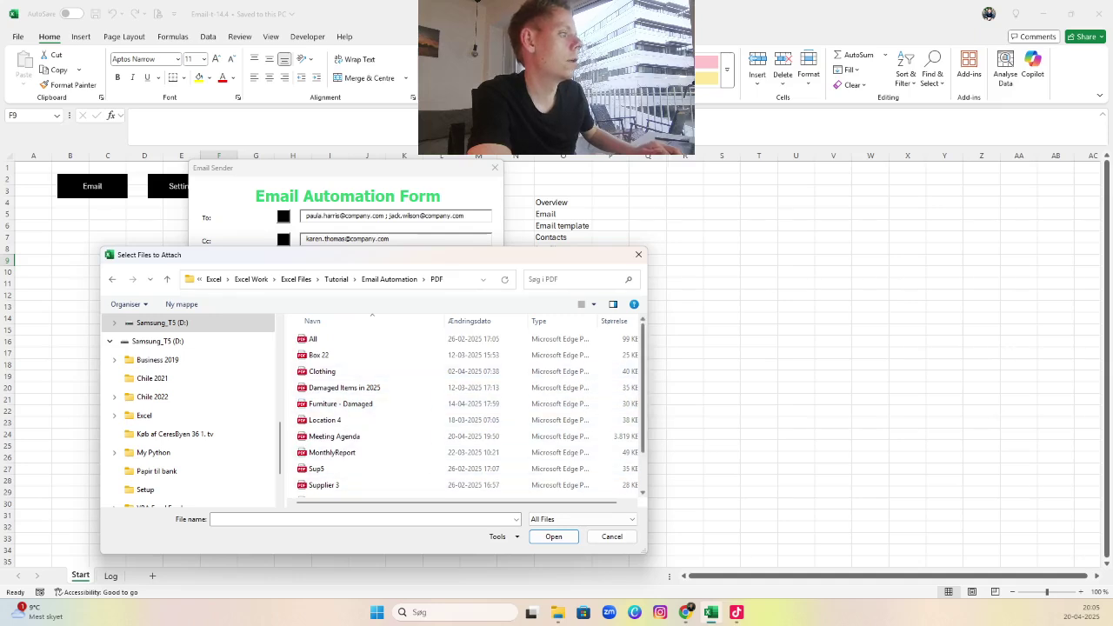
scroll(391, 409, "down", 1)
scroll(392, 409, "down", 1)
left_click(332, 418)
key("Return")
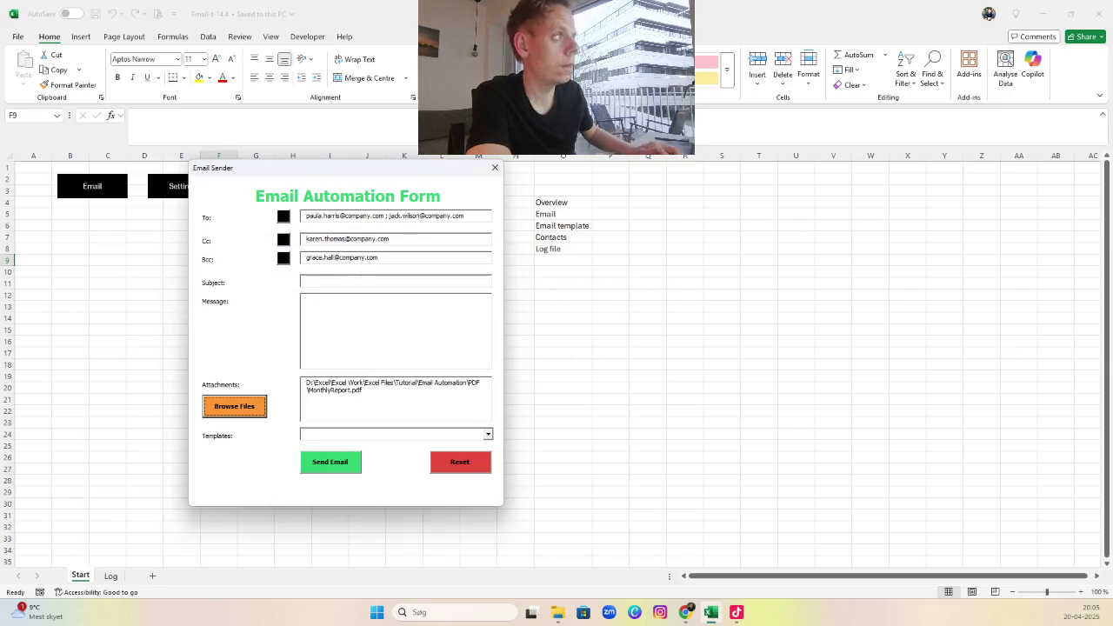
- Enter subject 'Monthly Report' and message 'Please check the Monthly Report for April 2025'
key("Tab")
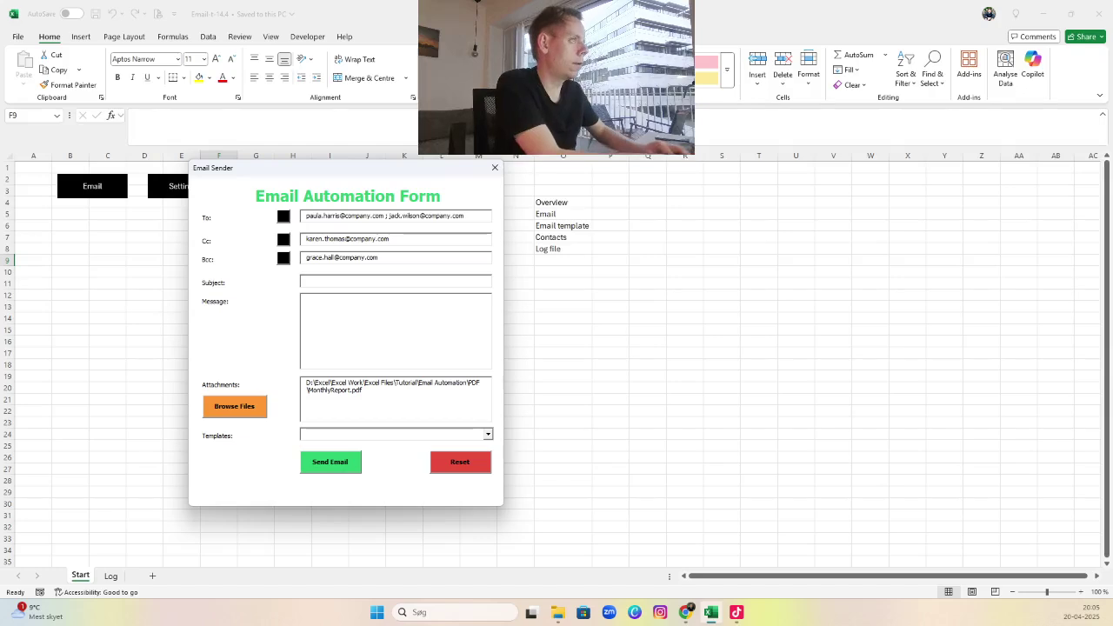
type("Monthl")
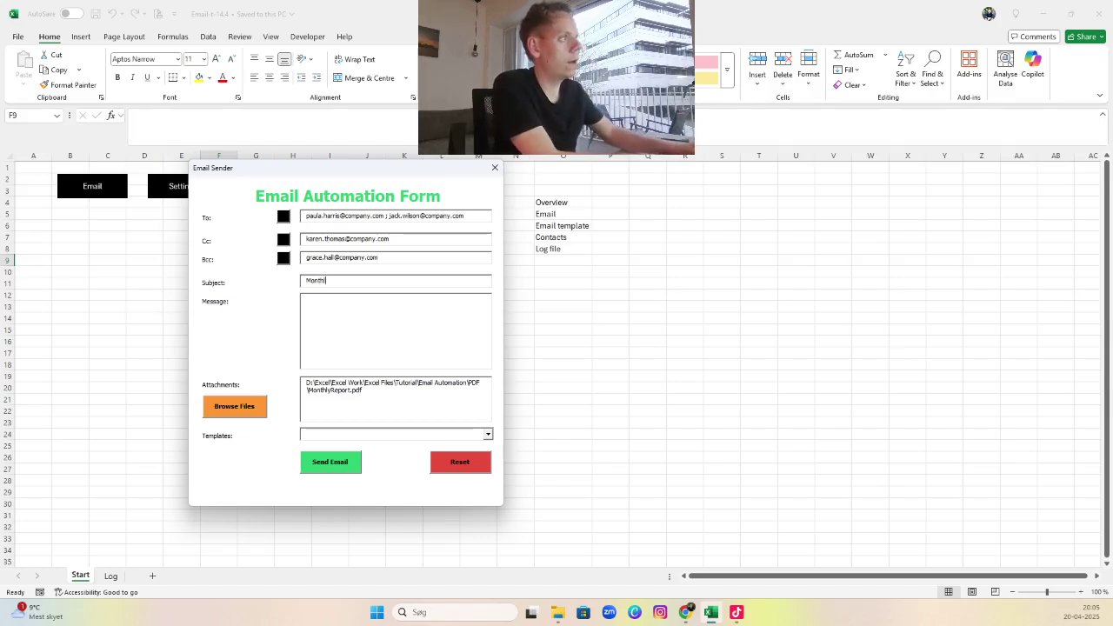
type("y Report")
key("Tab")
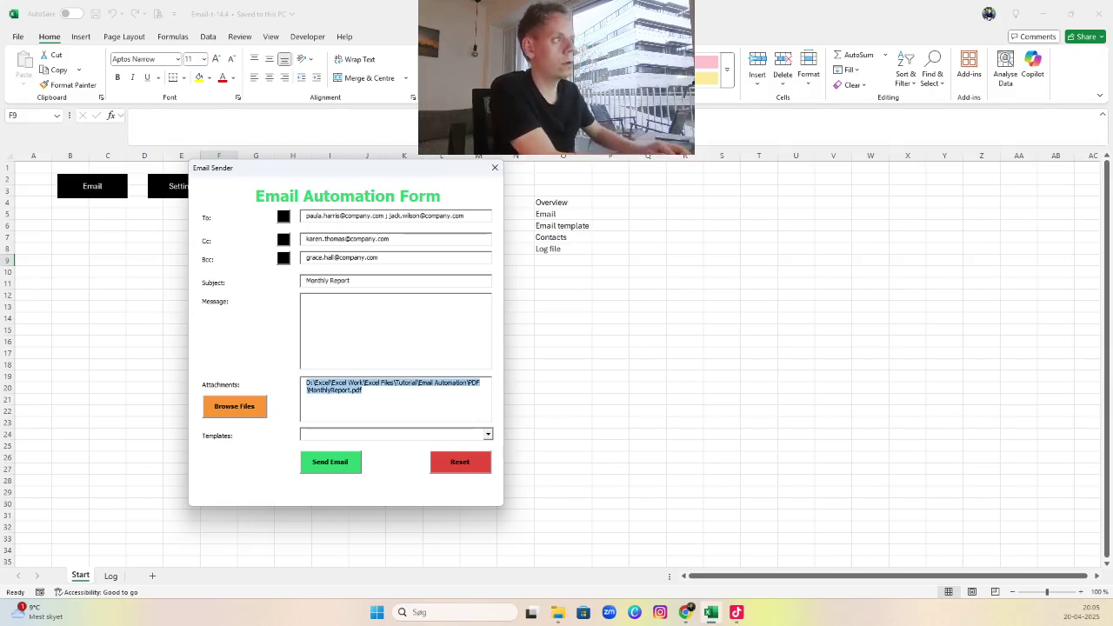
key("Tab")
type("Please")
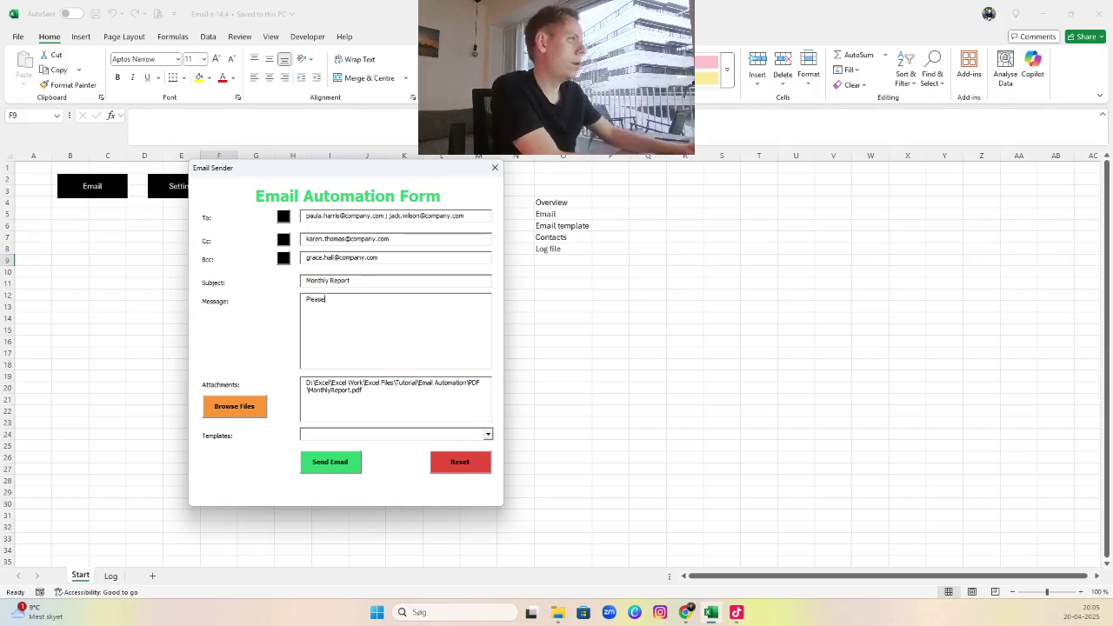
type(" check the m")
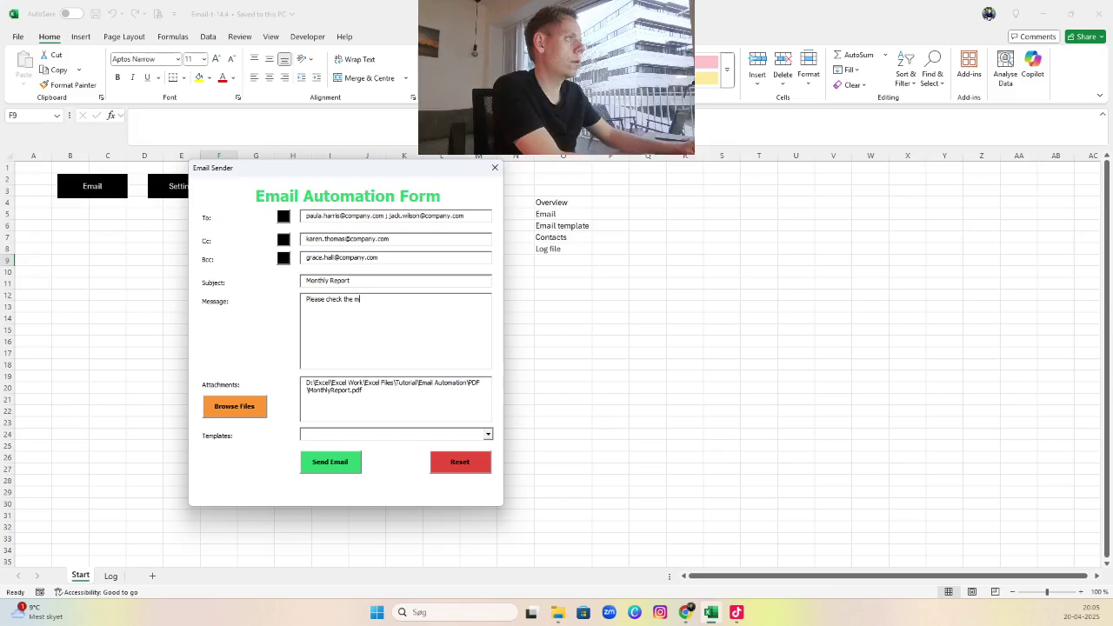
type("onthly")
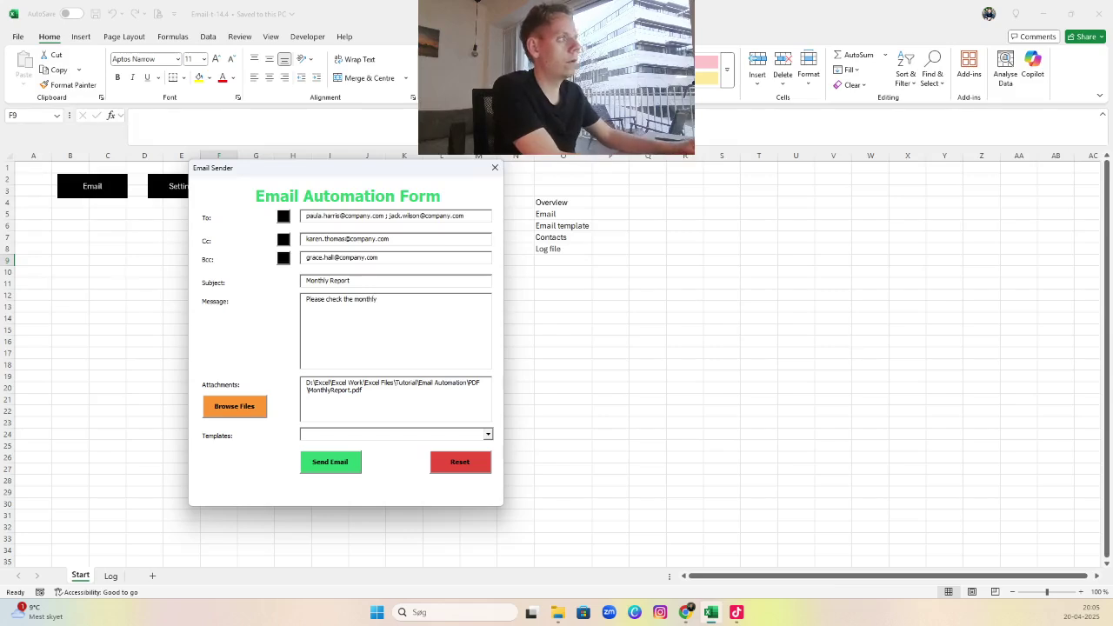
key("BackSpace")
key("BackSpace")
key("BackSpace")
key("BackSpace")
key("BackSpace")
key("BackSpace")
key("BackSpace")
type("M")
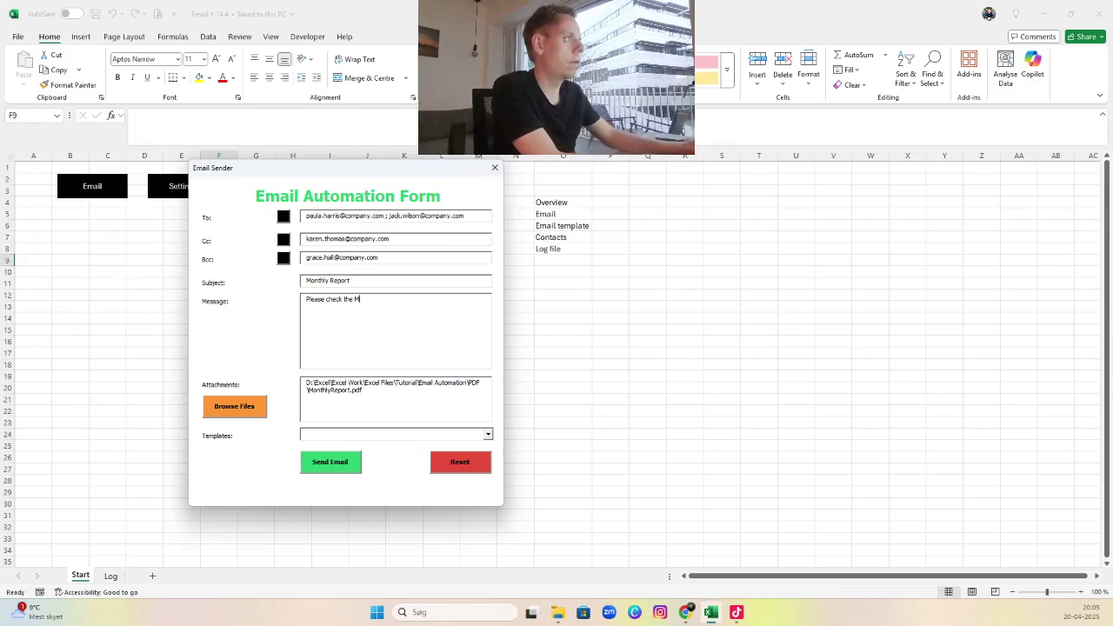
type("onthly R")
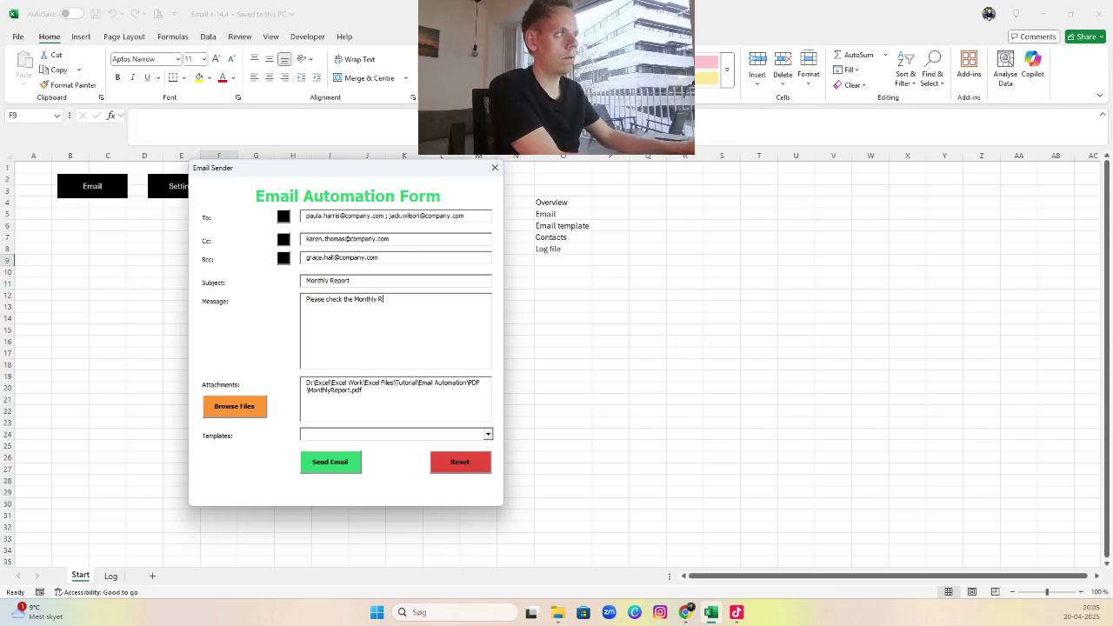
type("eport for")
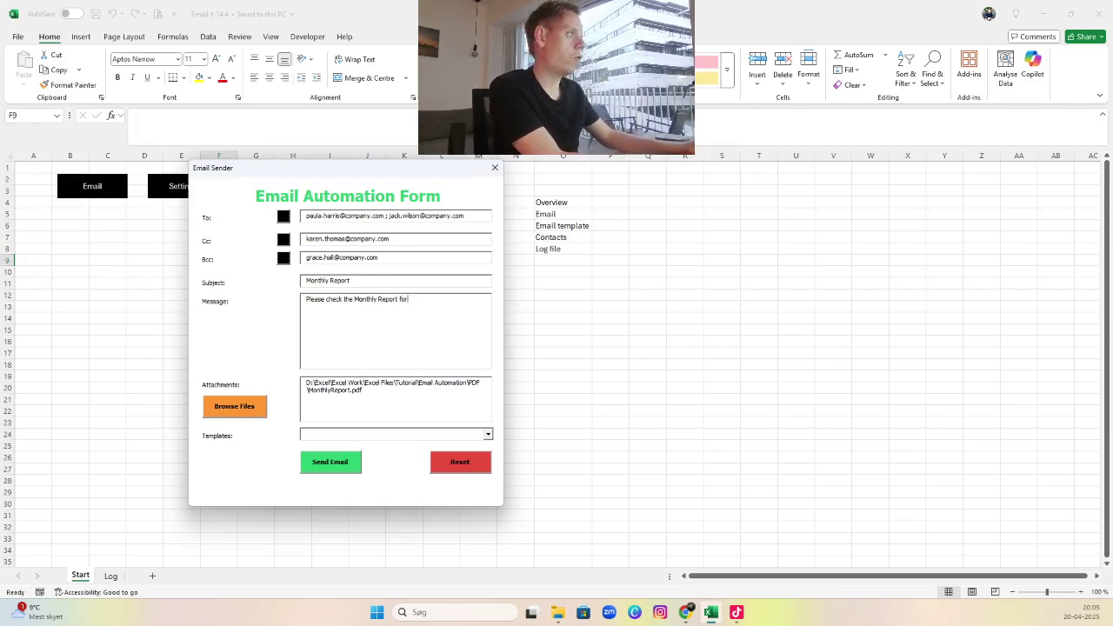
type(" April 20")
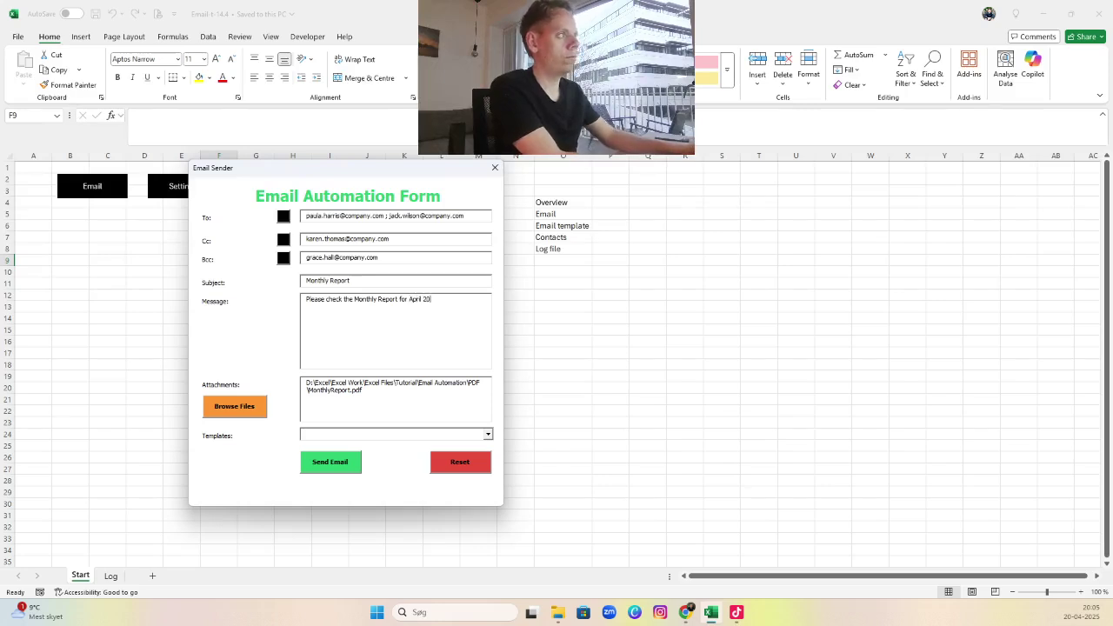
type("25")
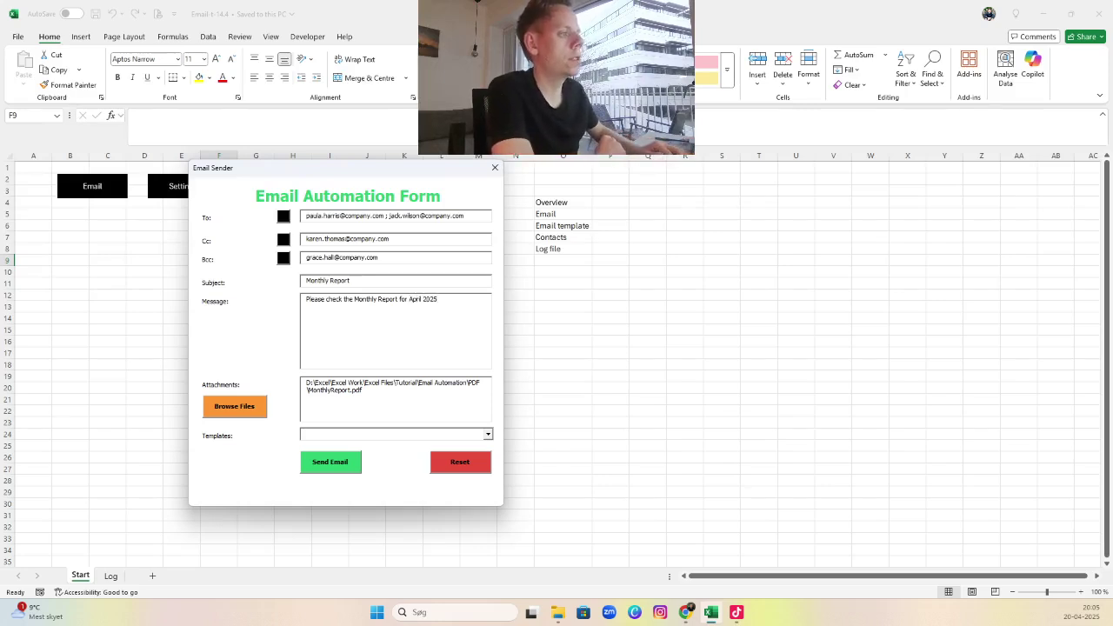
key("Tab")
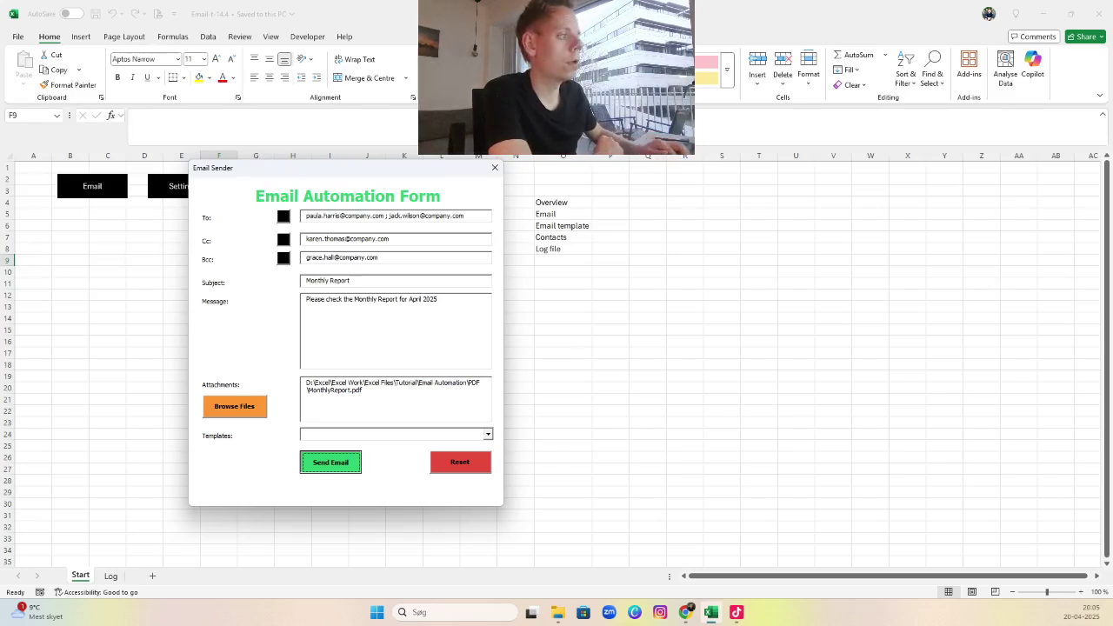
- Send the form to a new Outlook draft and open its MonthlyReport.pdf attachment
key("Return")
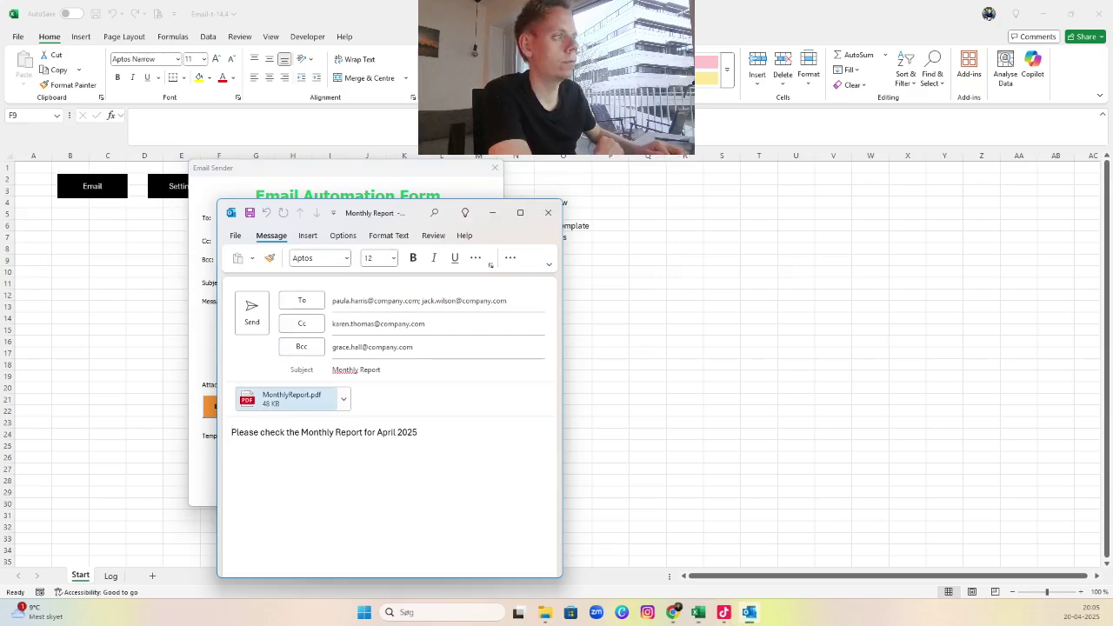
right_click(253, 407)
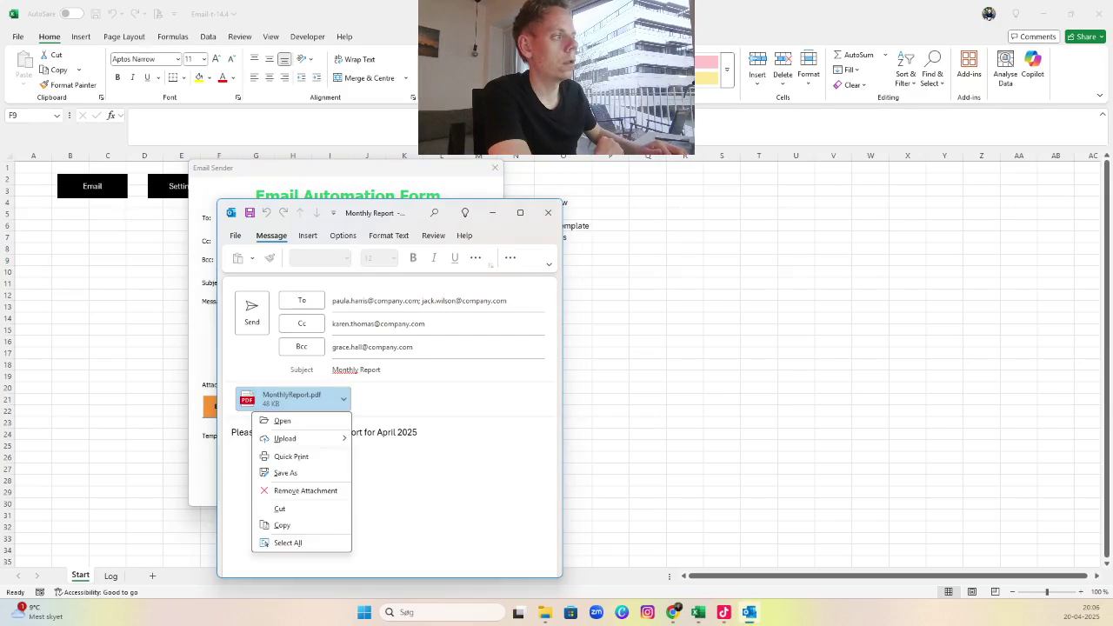
left_click(281, 421)
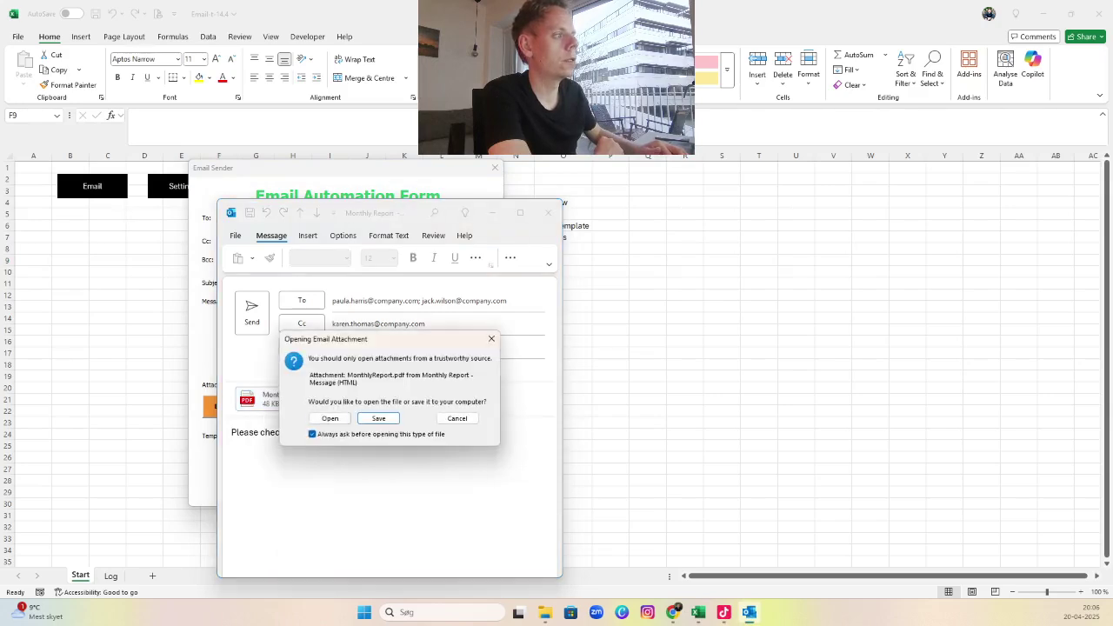
left_click(329, 418)
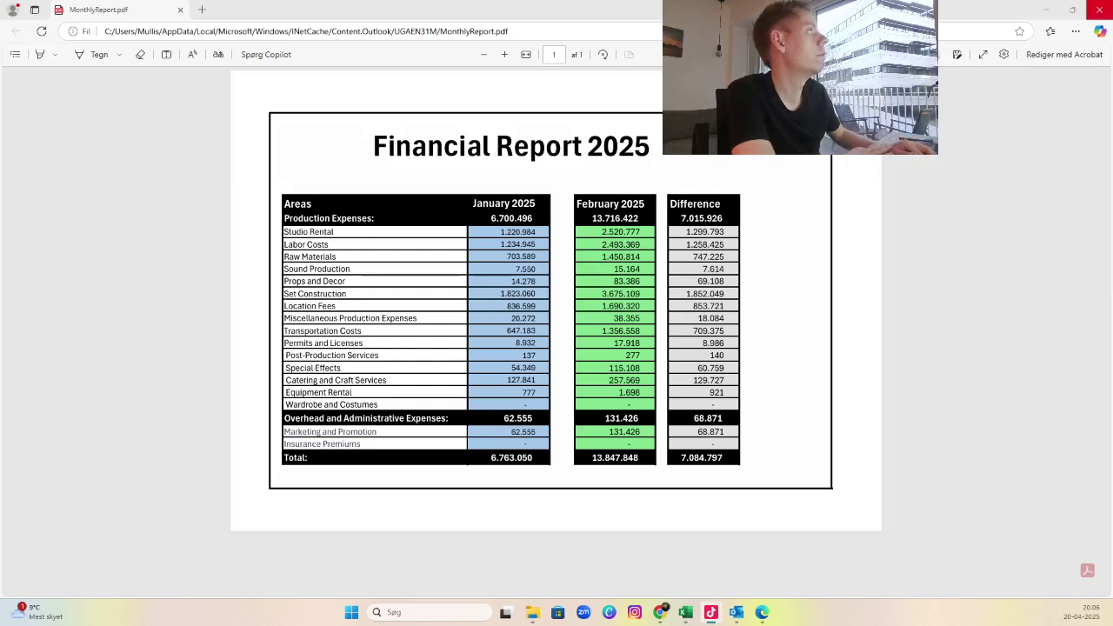
- Close the Edge PDF viewer to return to the Outlook Monthly Report draft
left_click(1099, 10)
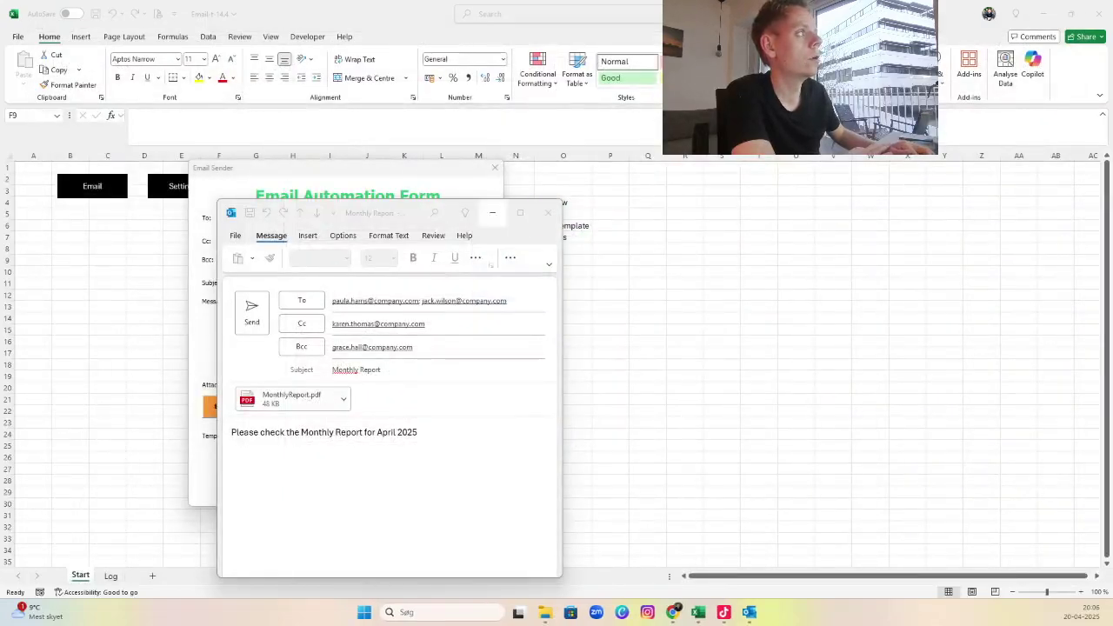
- Close the Outlook Monthly Report draft, discarding it without saving
mouse_move(392, 212)
left_mouse_down()
mouse_move(402, 265)
mouse_move(715, 246)
mouse_move(713, 235)
left_mouse_up()
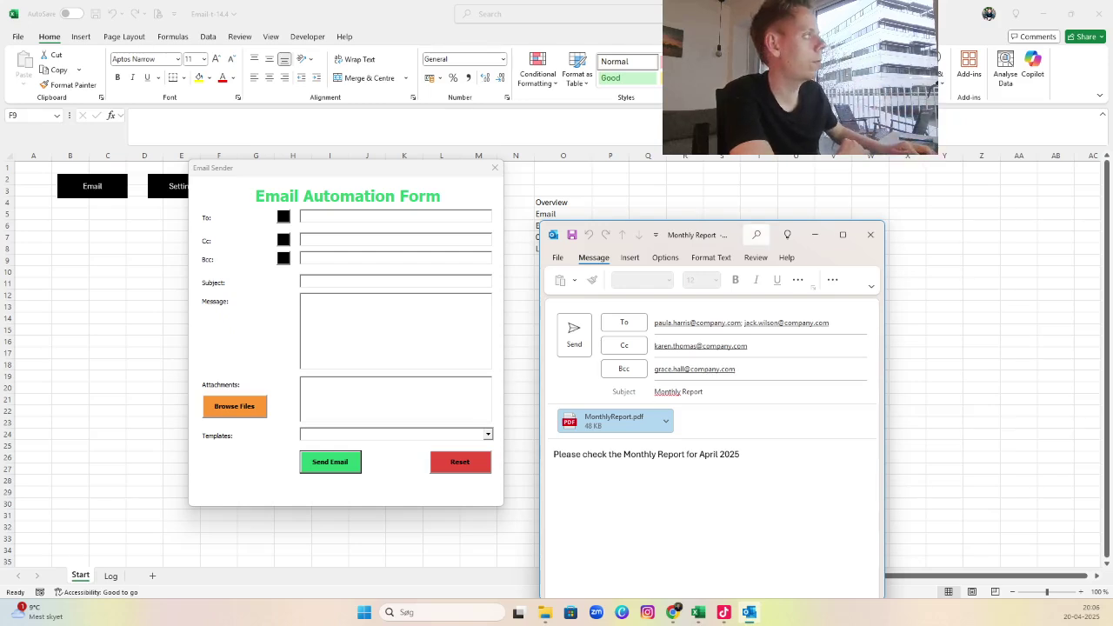
mouse_move(739, 232)
left_mouse_down()
mouse_move(561, 218)
mouse_move(556, 189)
mouse_move(403, 190)
mouse_move(391, 174)
left_mouse_up()
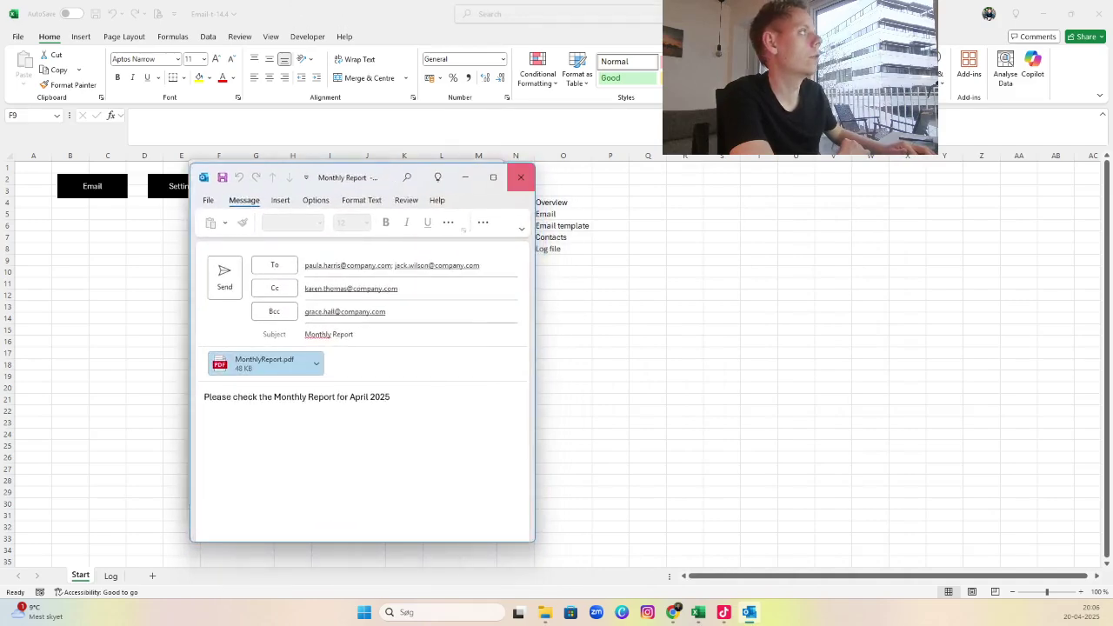
left_click(521, 178)
left_click(560, 336)
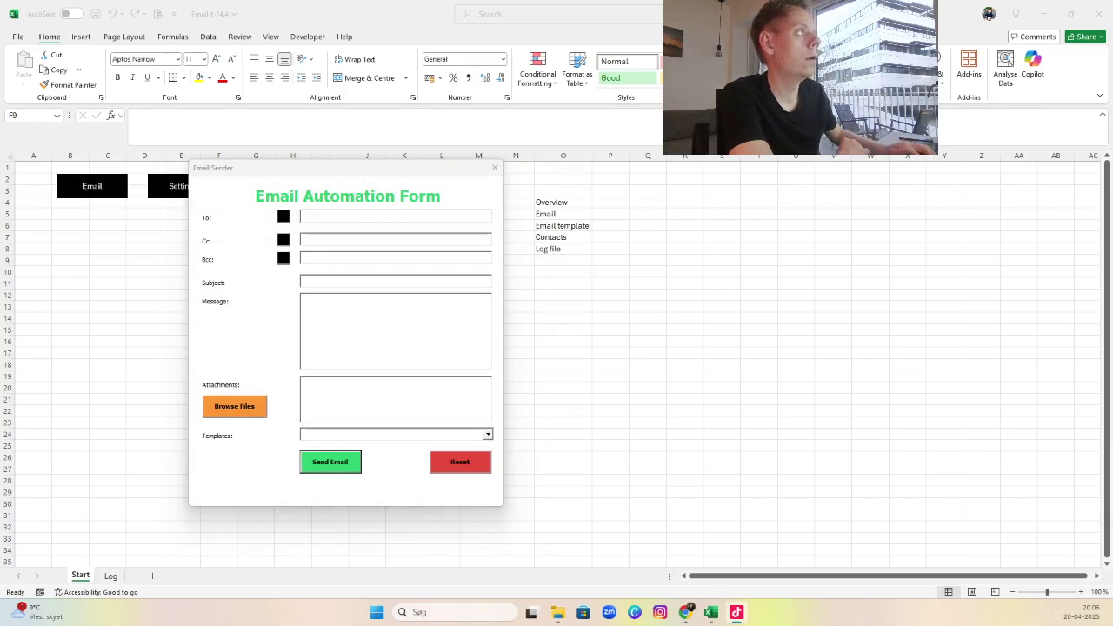
- Close the email form and open the Log sheet of sent emails
left_click(494, 167)
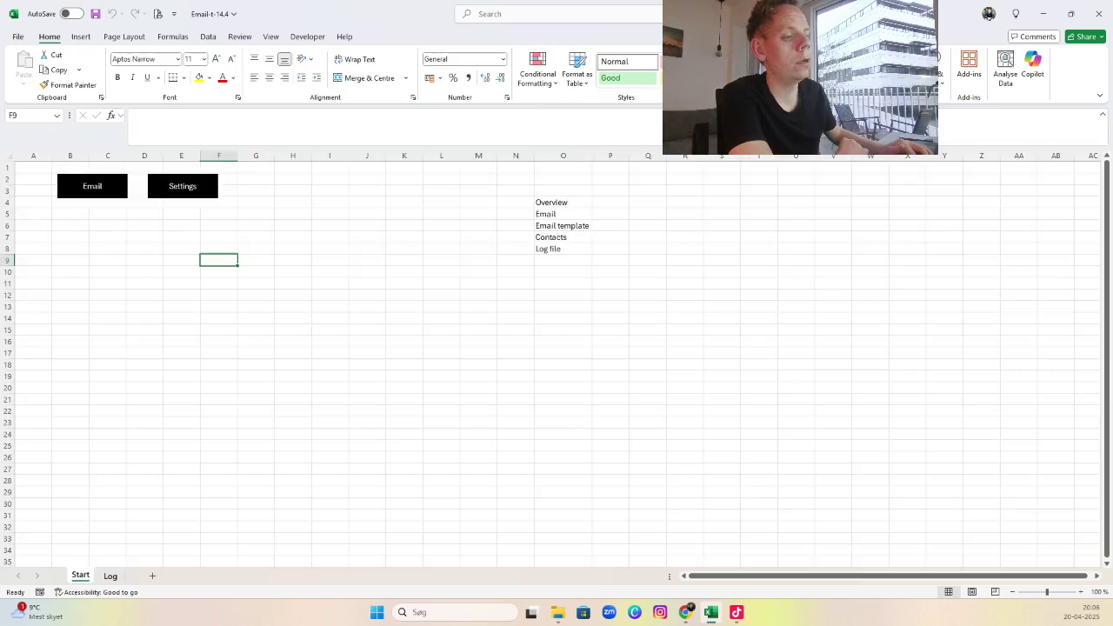
left_click(110, 576)
left_click_drag(45, 208, 956, 476)
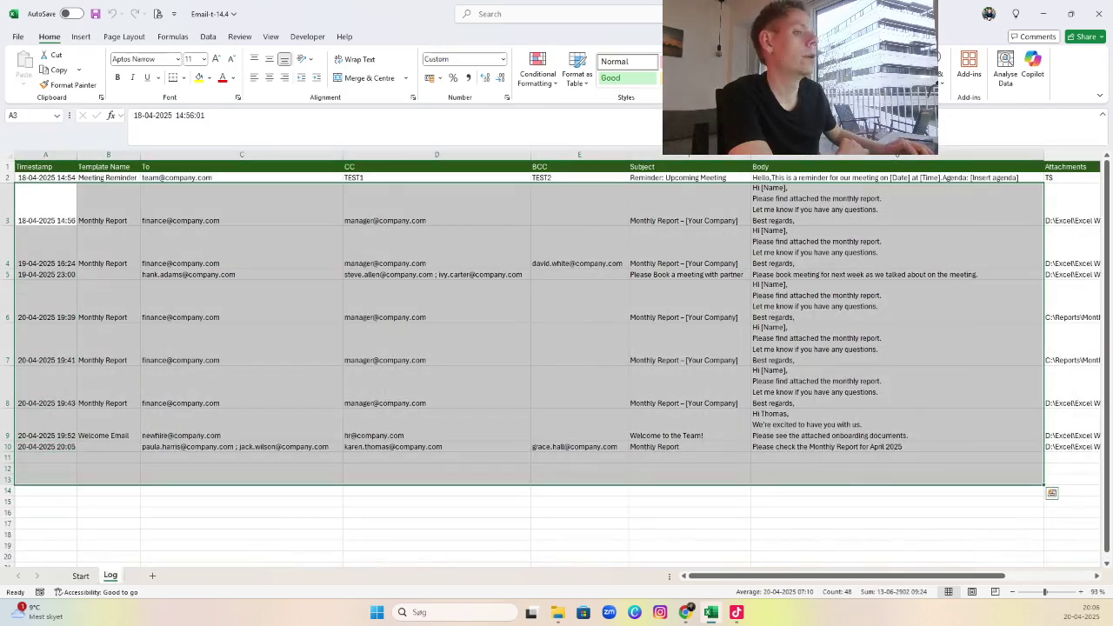
left_click(45, 457)
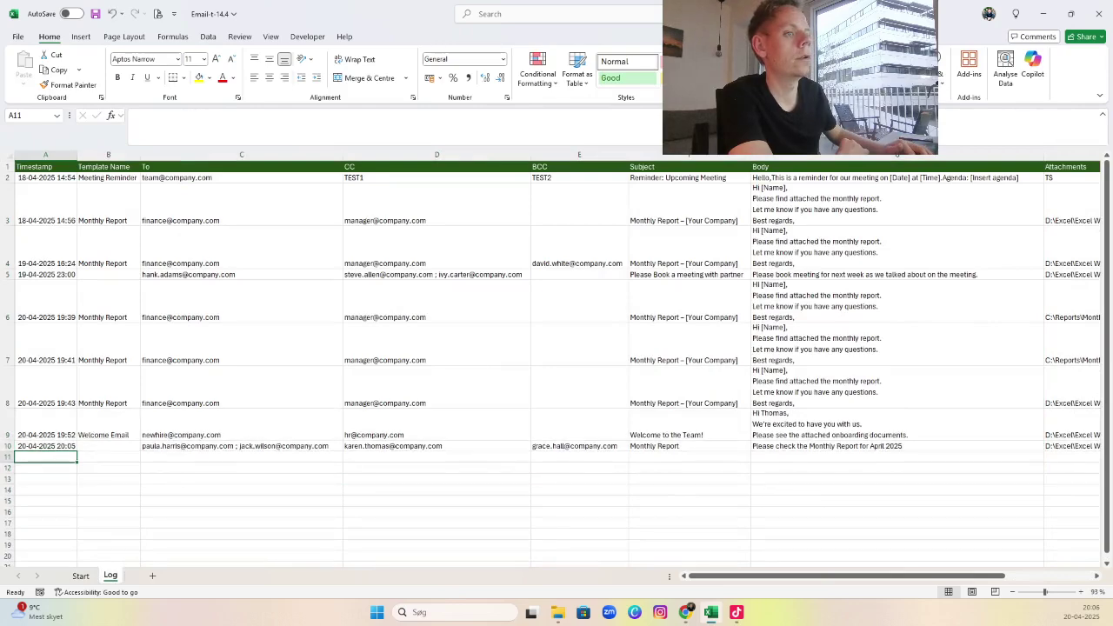
- Fill the newest log entry, row 10, with yellow
key("Up")
key("shift+space")
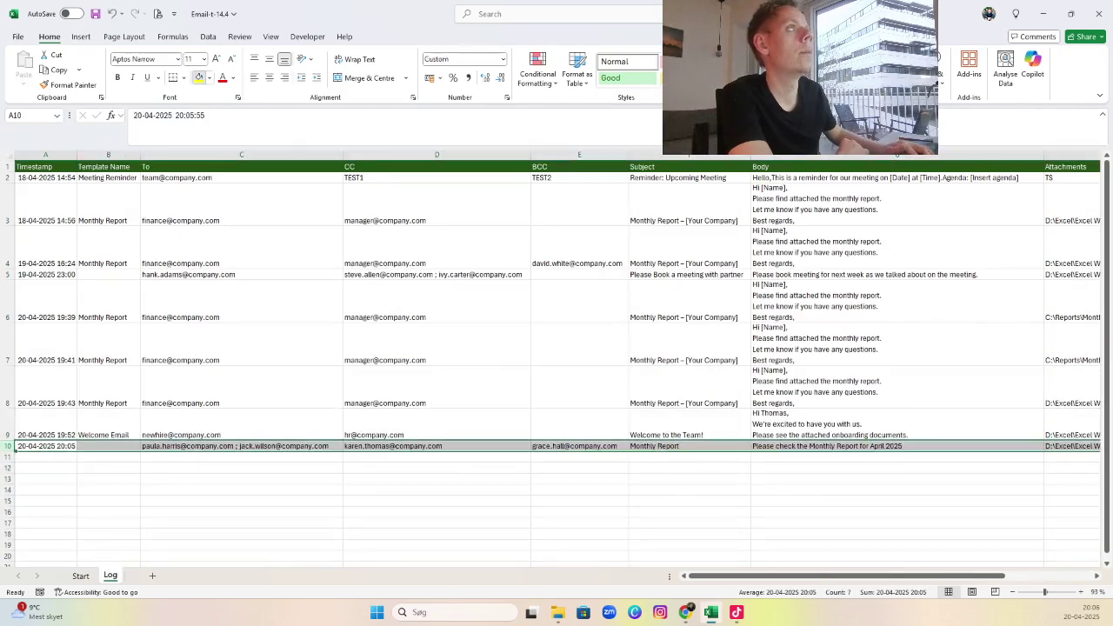
key("alt+h")
key("h")
key("Return")
key("Left")
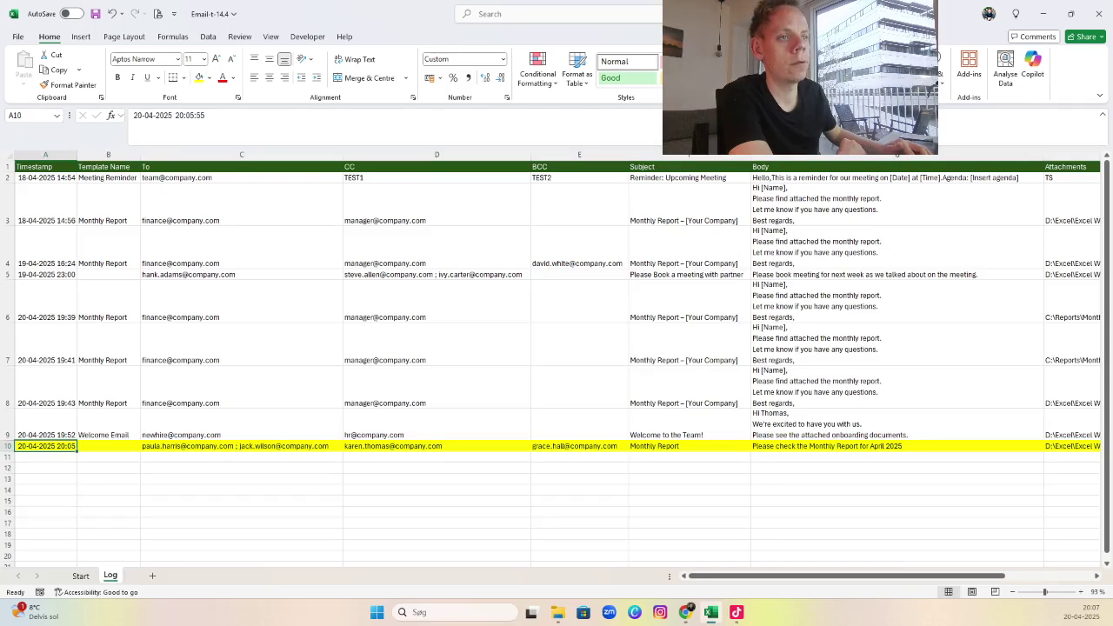
- Step through row 10's logged fields cell by cell, including the attachment path
key("Right")
key("Right")
key("Right")
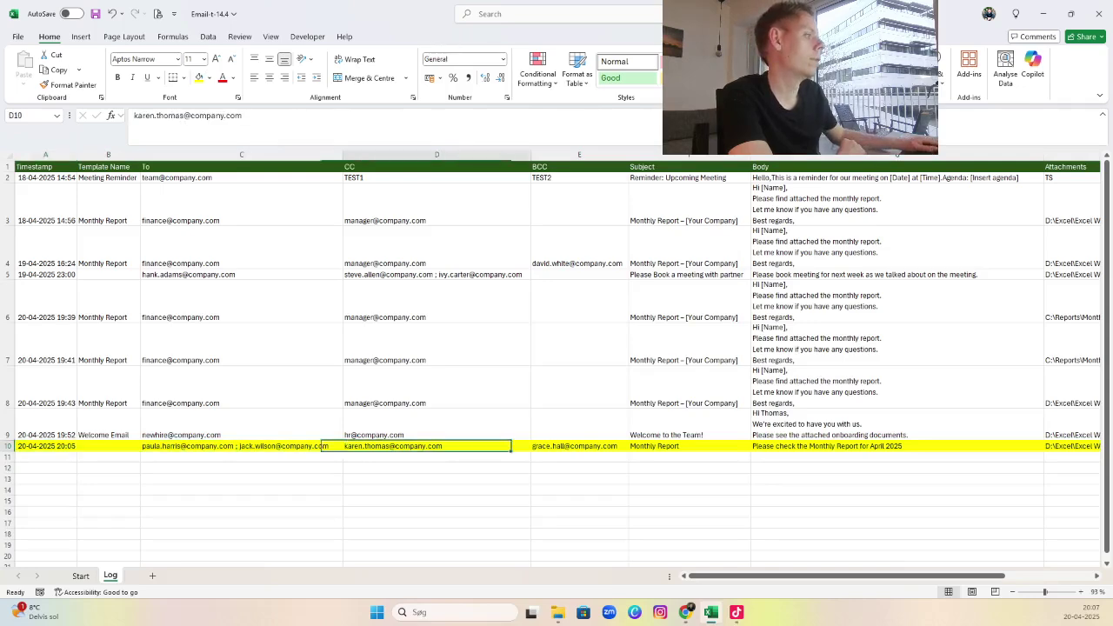
key("Right")
key("Right")
key("Right")
key("Left")
key("Right")
key("Right")
key("Right")
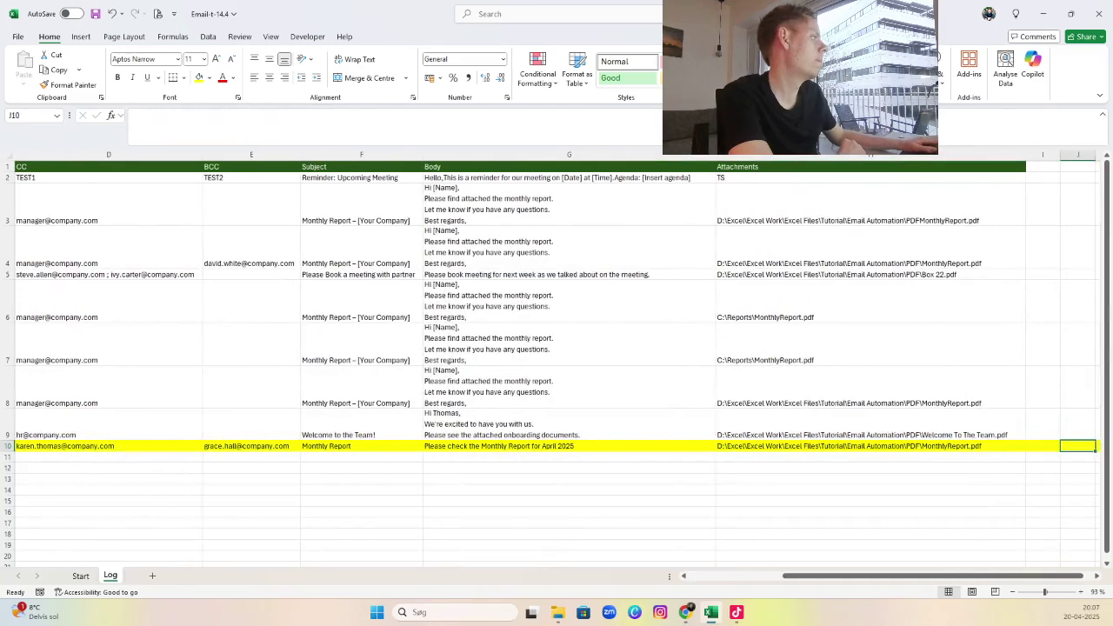
key("Left")
key("Right")
key("Left")
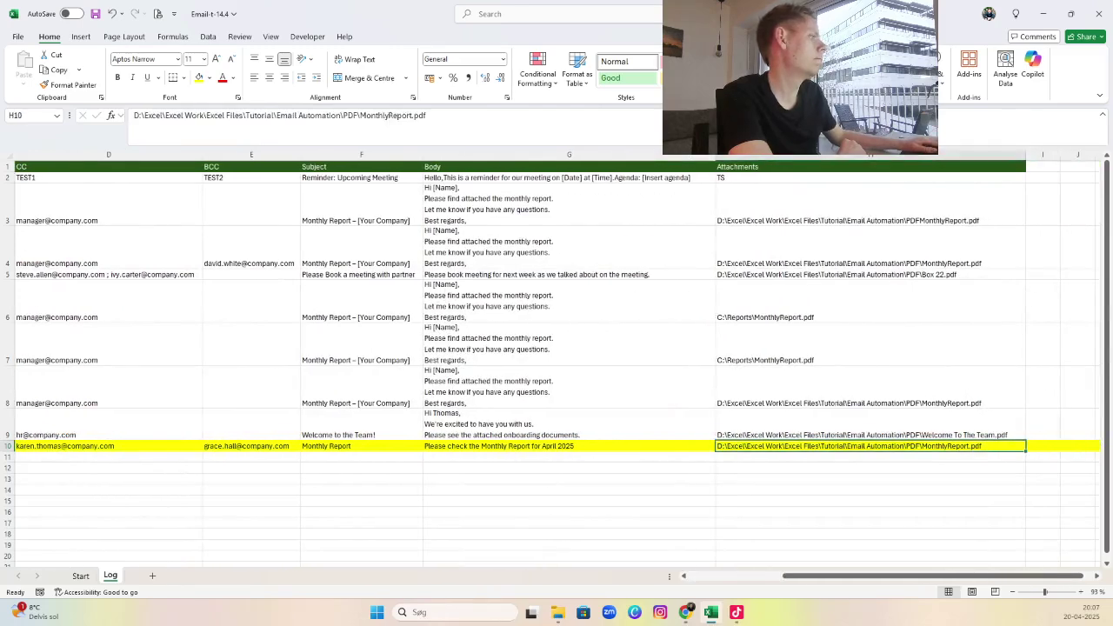
key("Left")
key("Left")
key("Left")
key("Left")
key("Left")
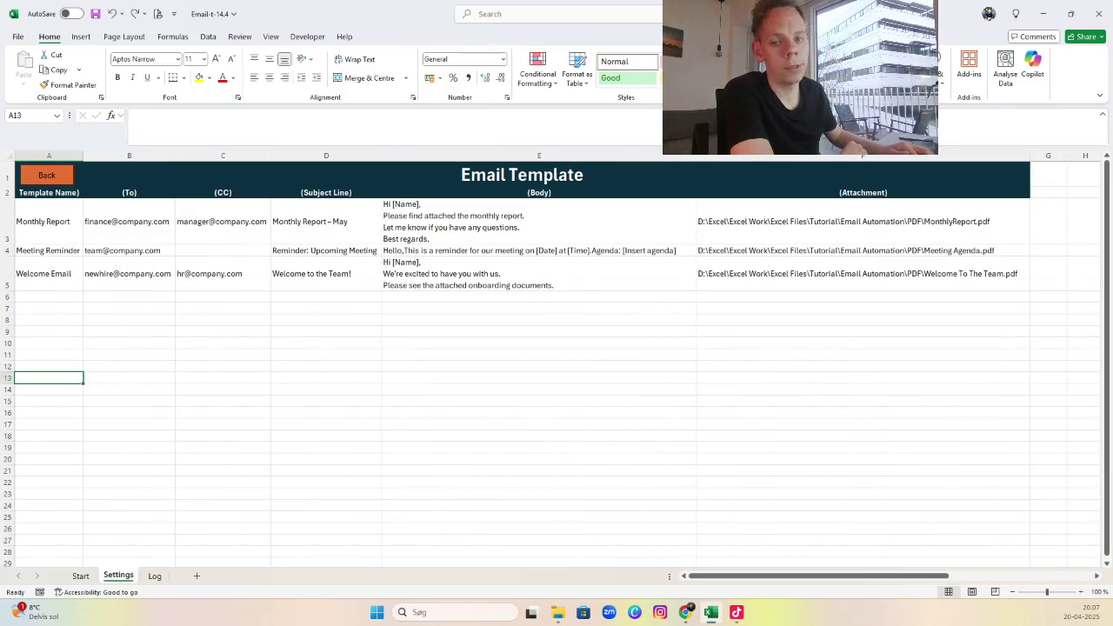
- Step across the Monthly Report template's recipient, subject and body, then return to A3
key("Up")
key("Up")
key("Up")
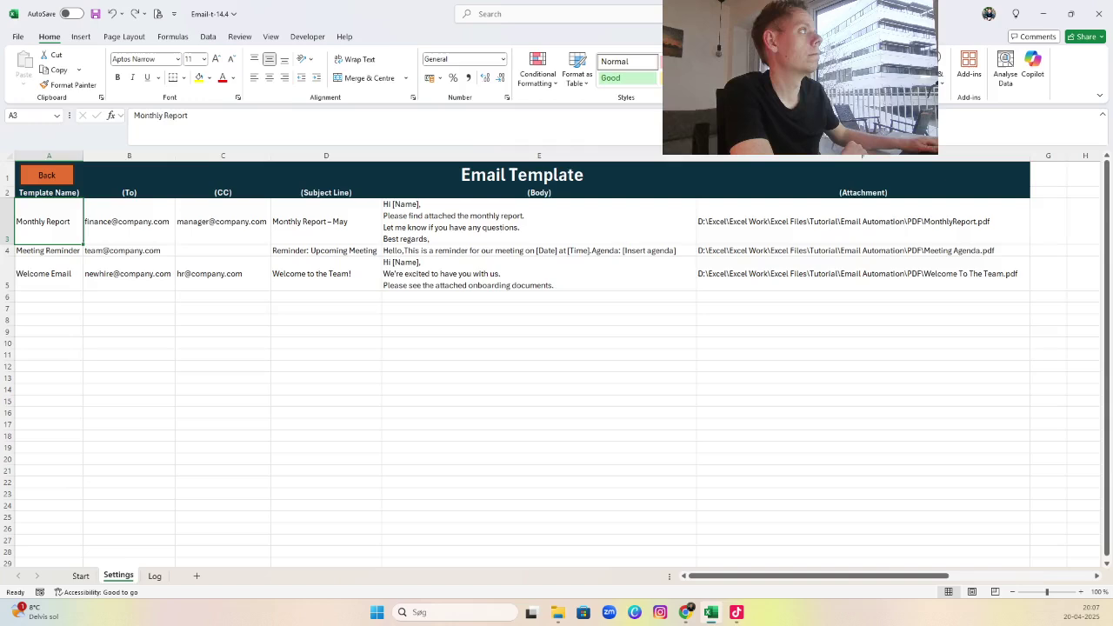
key("Right")
key("Left")
key("Right")
key("Right")
key("Right")
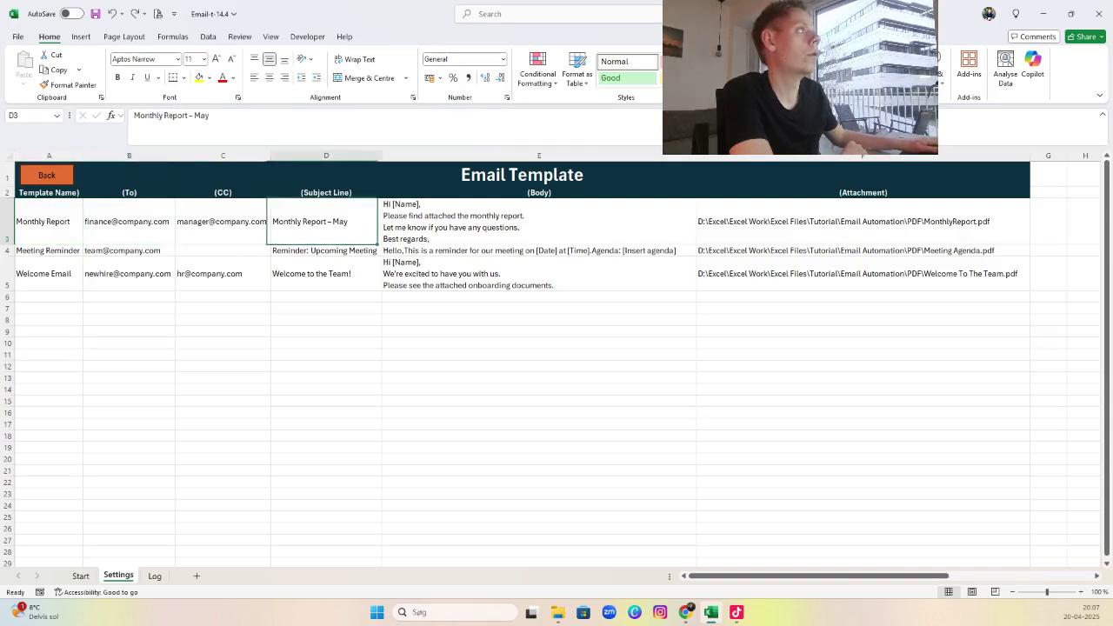
key("Right")
key("Right")
key("Right")
key("Right")
key("Left")
key("Left")
key("Home")
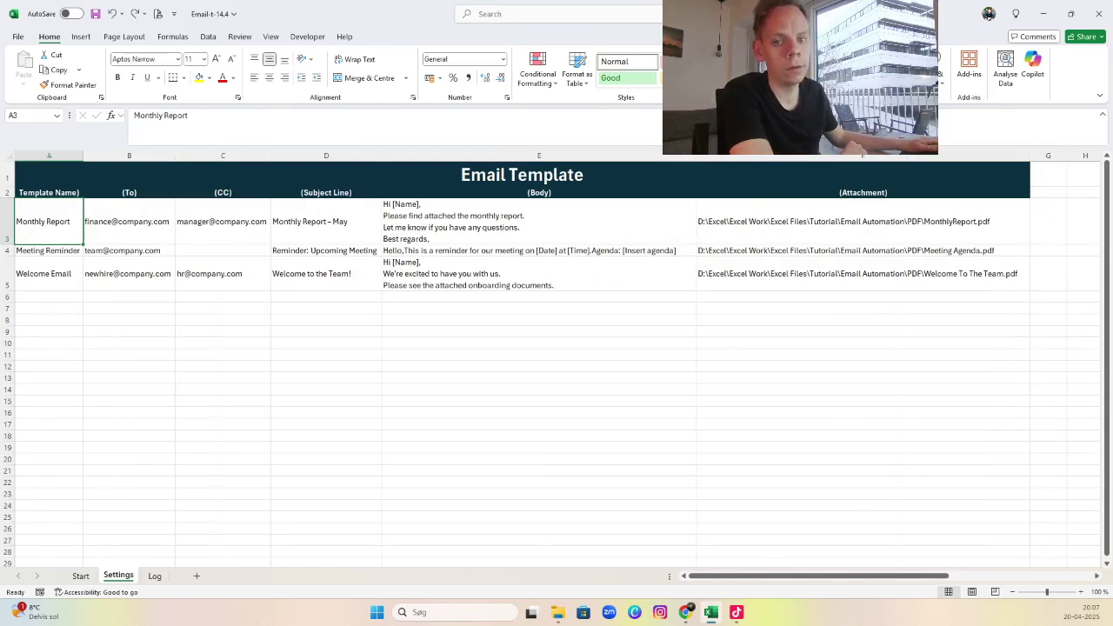
- Scroll right to the Contact Details table and back to the Email Template table
key("Right")
key("Right")
key("Right")
key("Right")
key("Right")
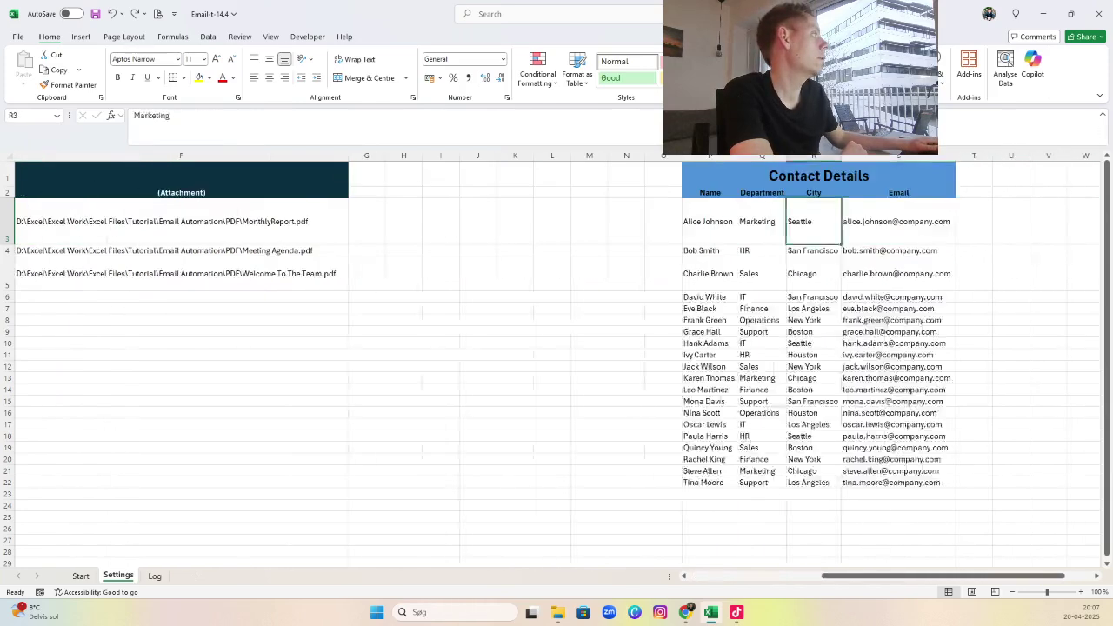
key("Right")
key("Right")
key("Right")
key("Left")
key("Left")
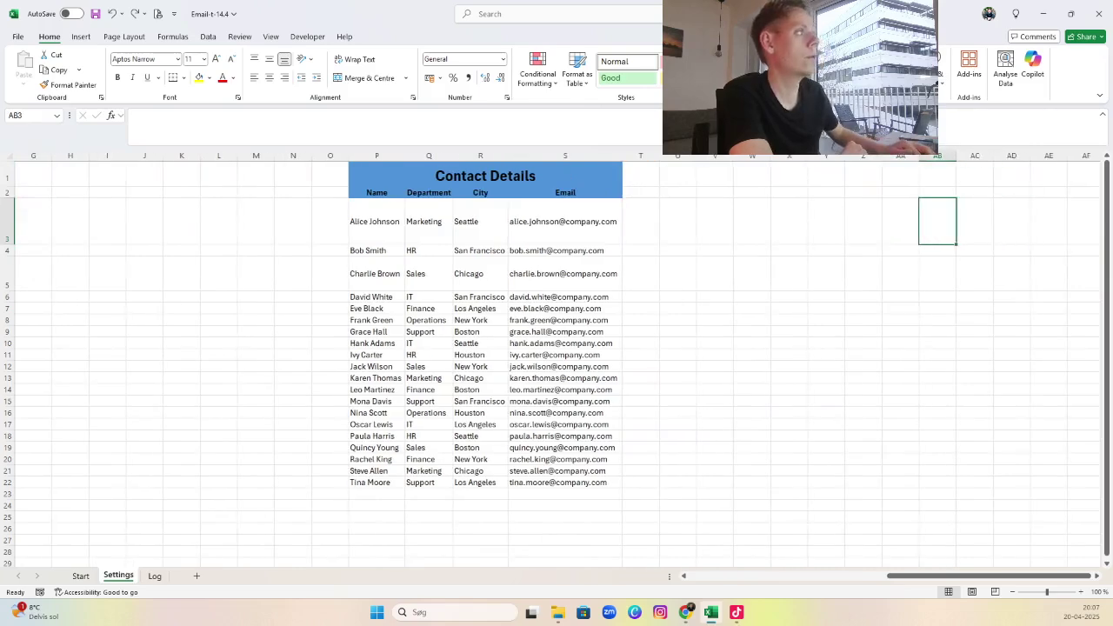
key("Left")
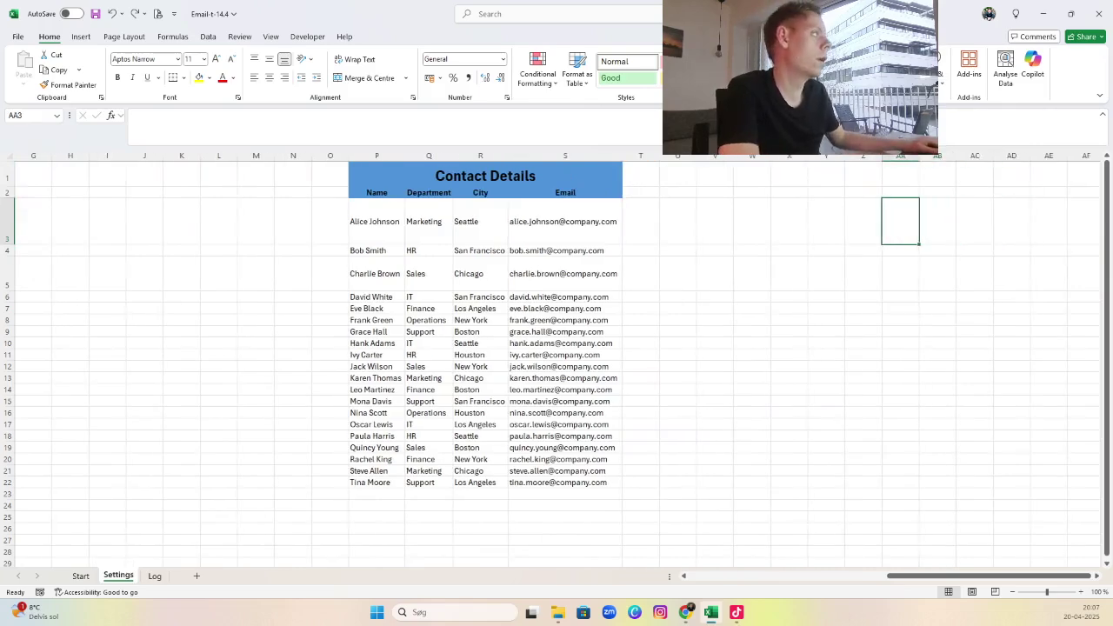
key("Left")
key("Left")
key("Left")
key("Left")
key("Left")
key("Left")
key("Left")
key("Left")
key("Left")
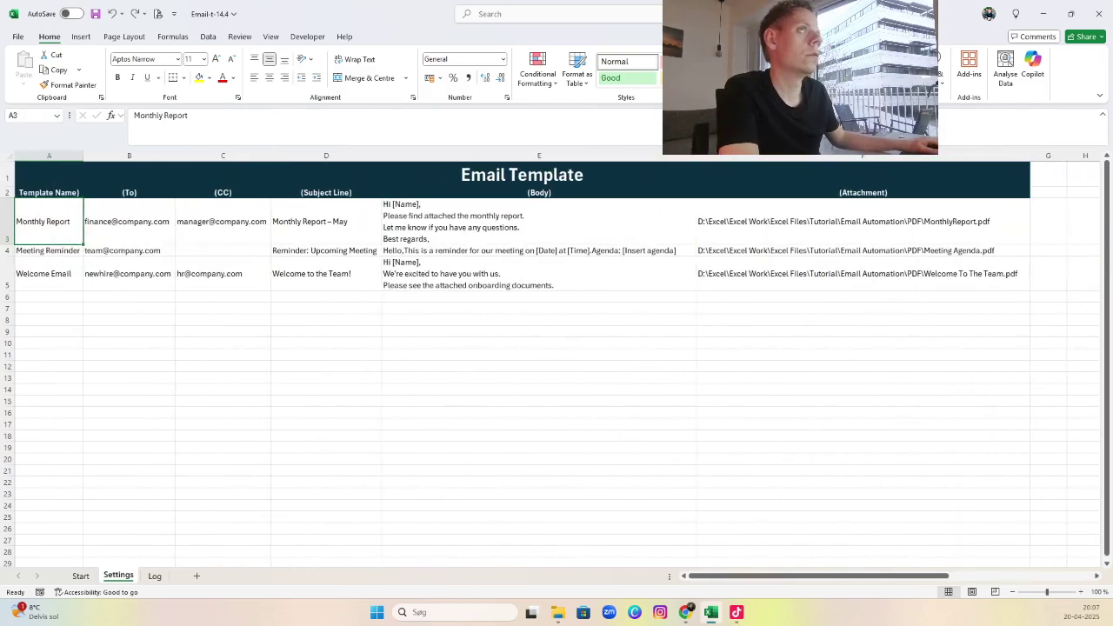
- Select the Back shape on the Settings sheet, then dismiss its menu and deselect it
right_click(69, 174)
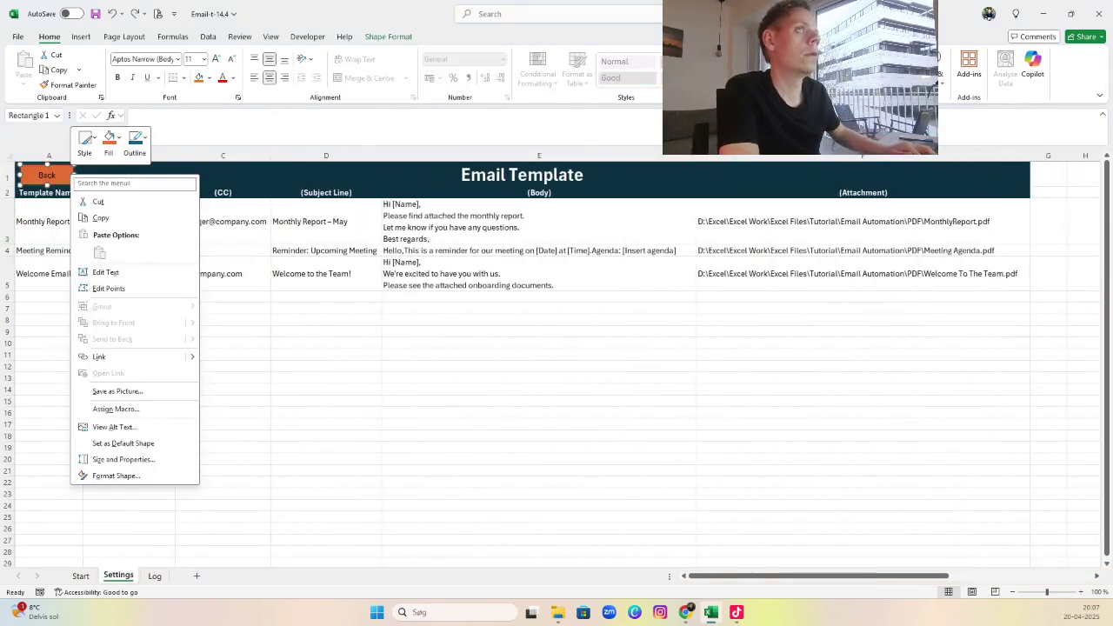
key("Escape")
left_click(326, 365)
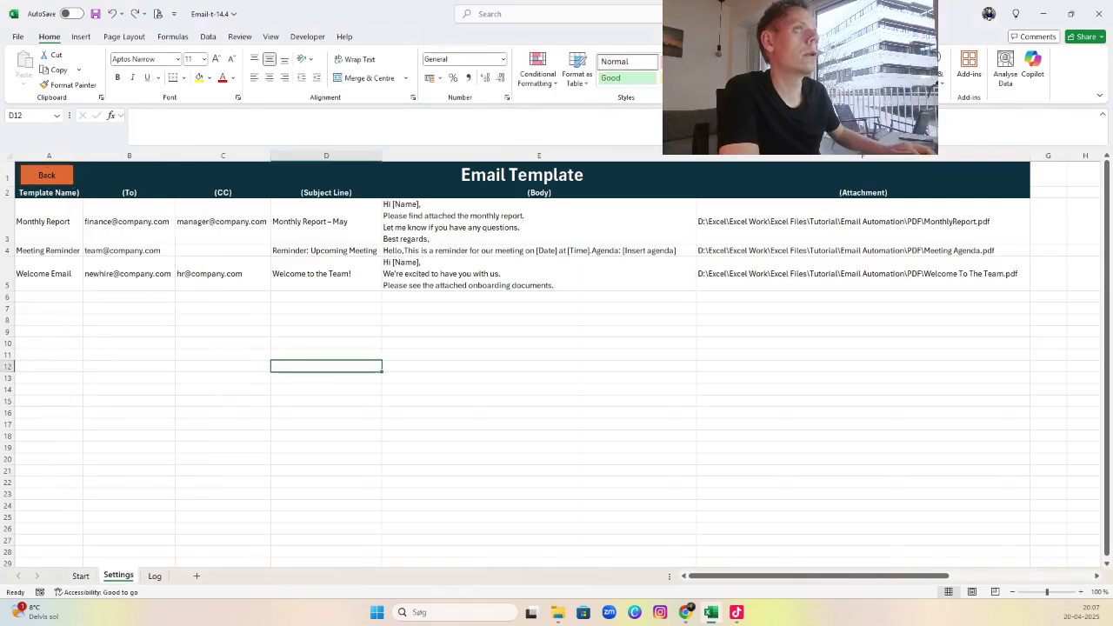
- Return to the Start sheet, then bring the YouTube channel page to the front
key("ctrl+Page_Up")
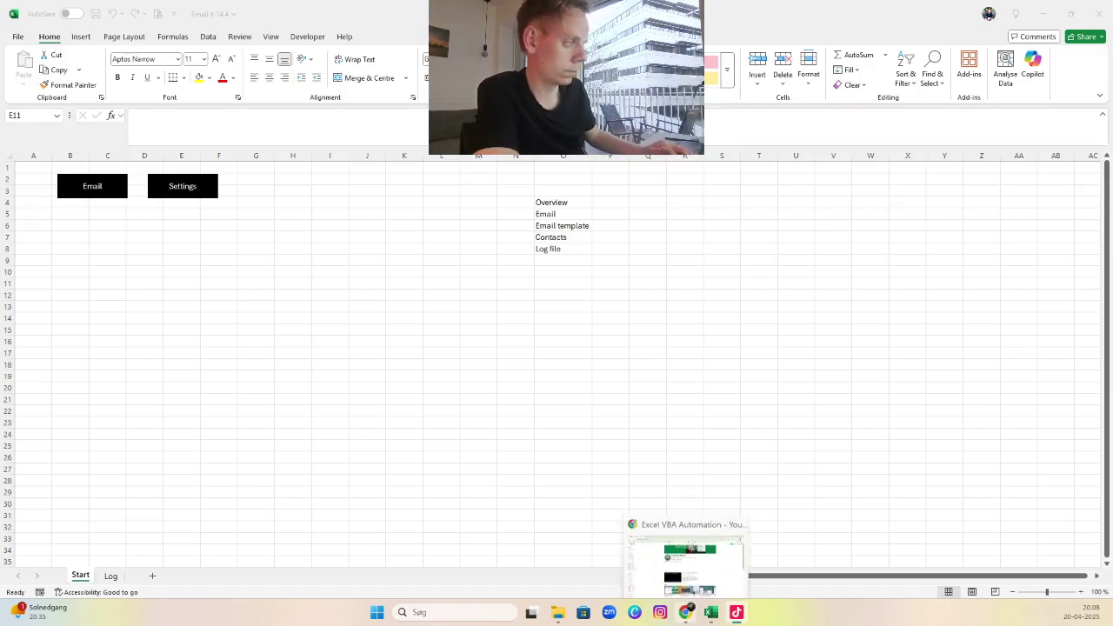
left_click(685, 561)
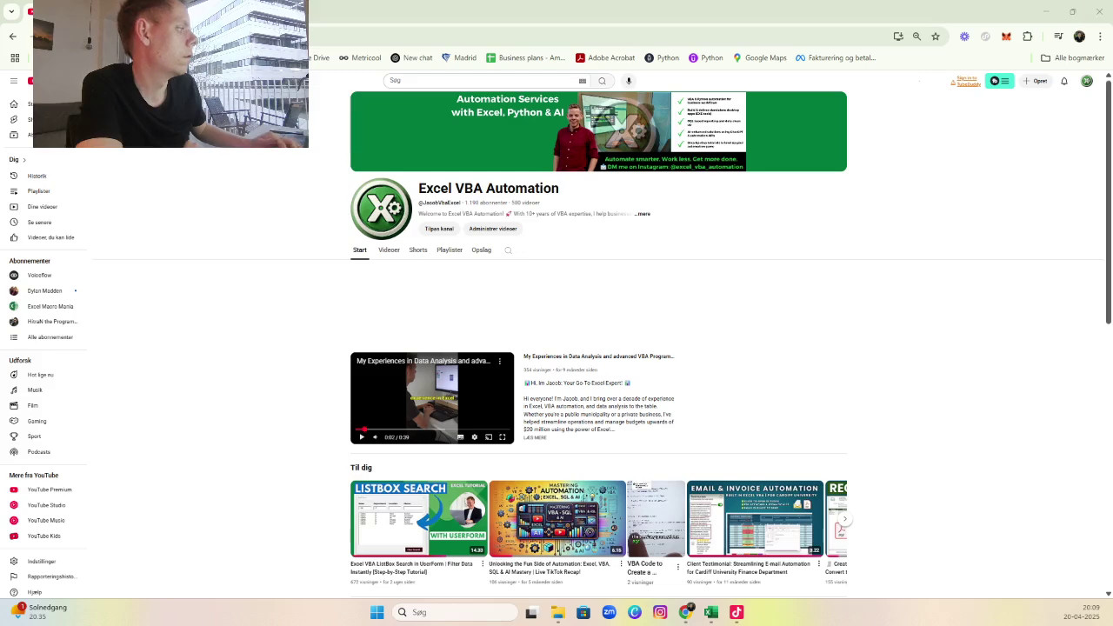
- Bring Excel forward and move the empty Email Automation Form down and right
left_click(711, 612)
key("Left")
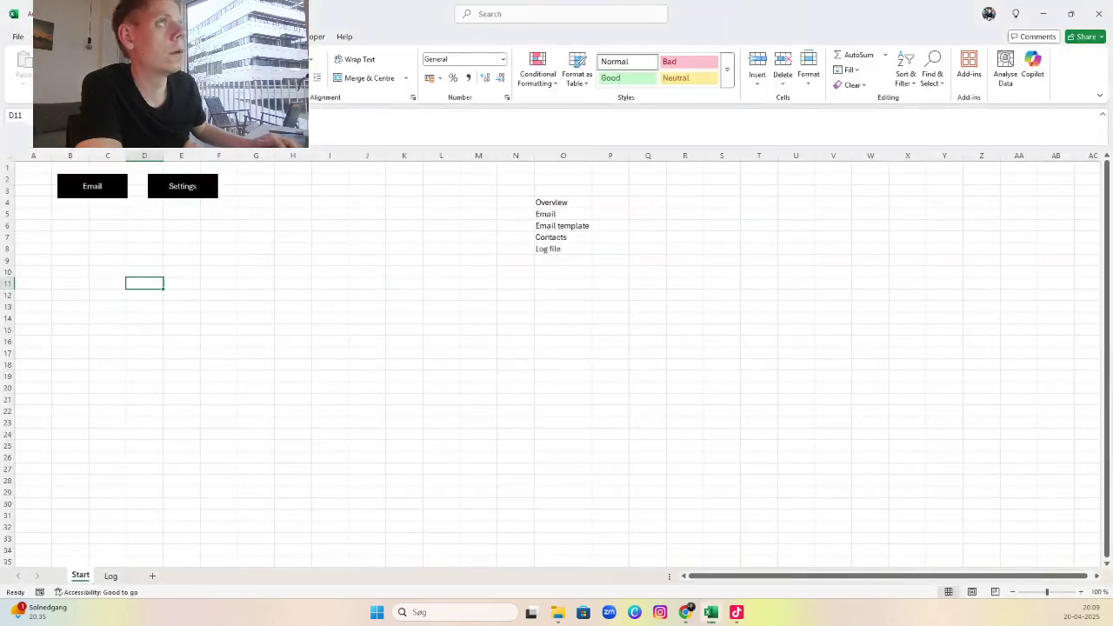
mouse_move(176, 141)
left_mouse_down()
mouse_move(257, 179)
mouse_move(223, 164)
left_mouse_up()
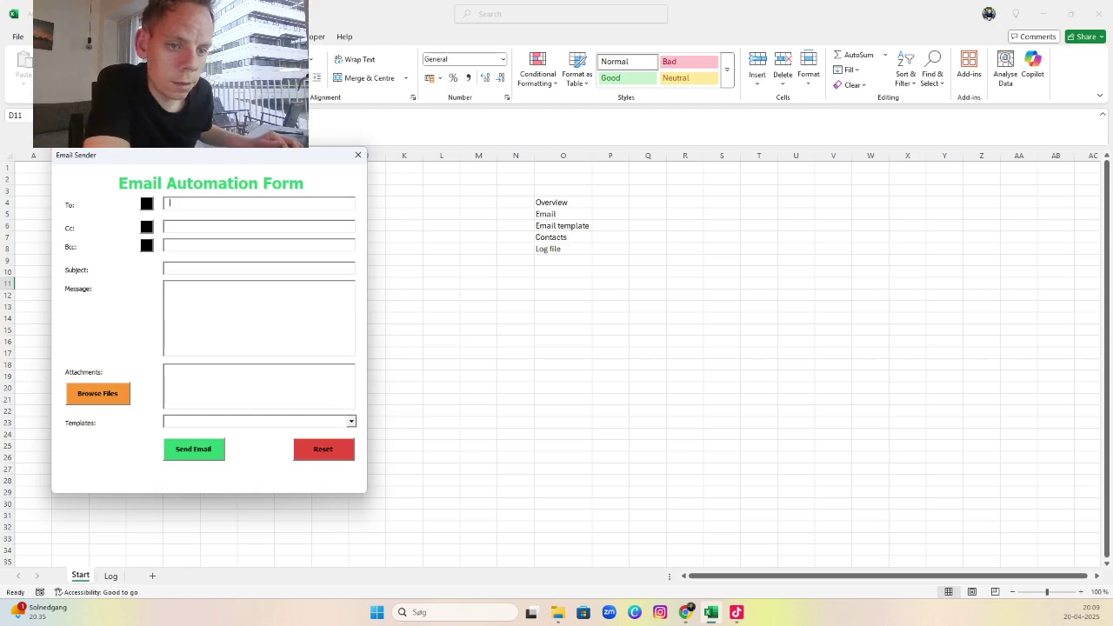
key("alt+Tab")
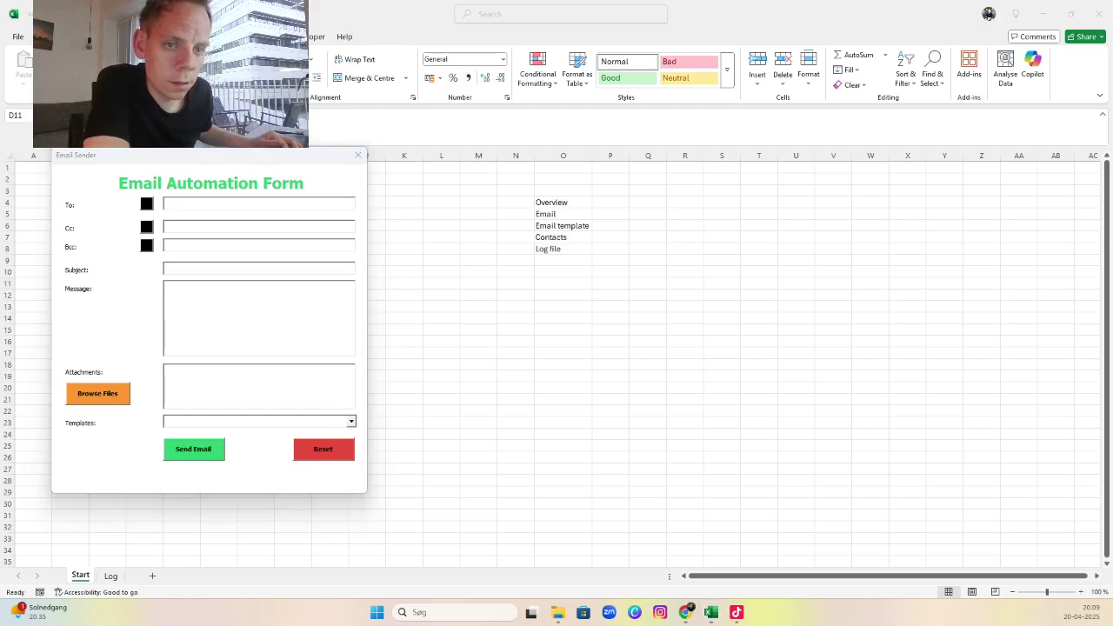